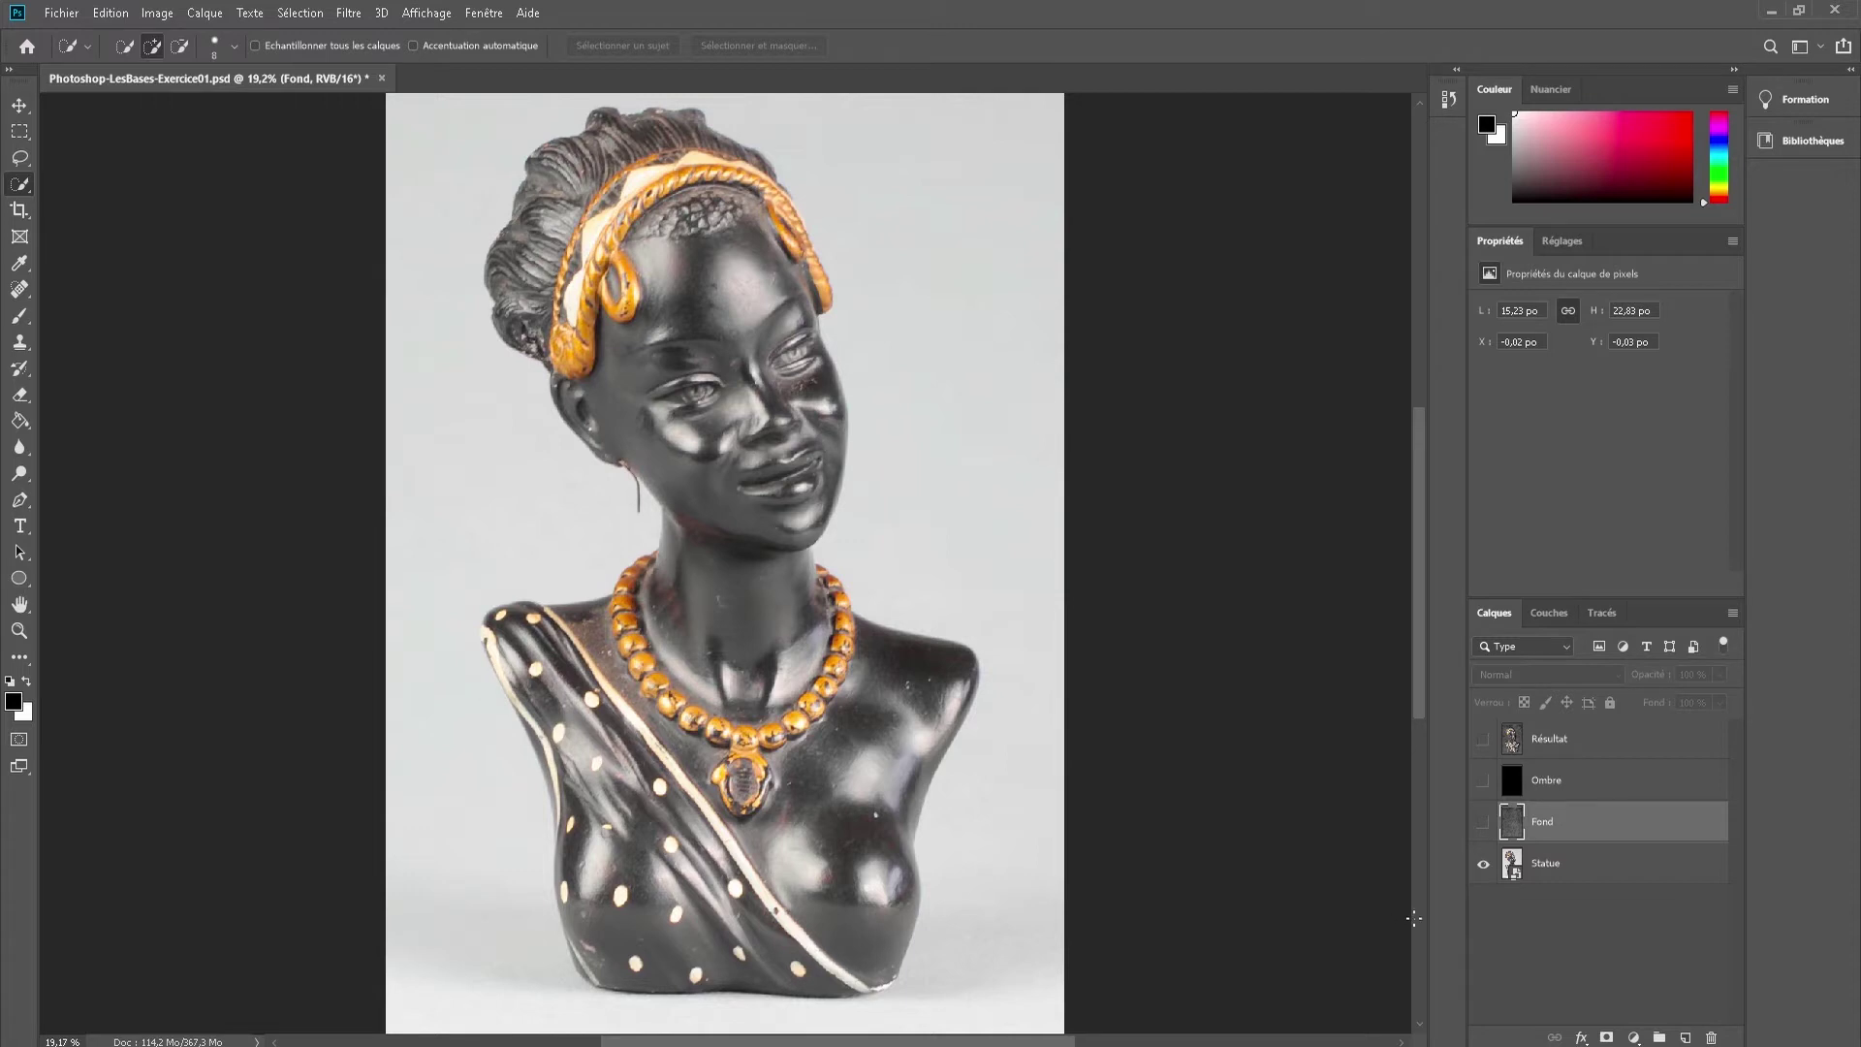
- Preview the Fond, Résultat and Ombre layers by showing each one and hiding it again
left_click(1483, 822)
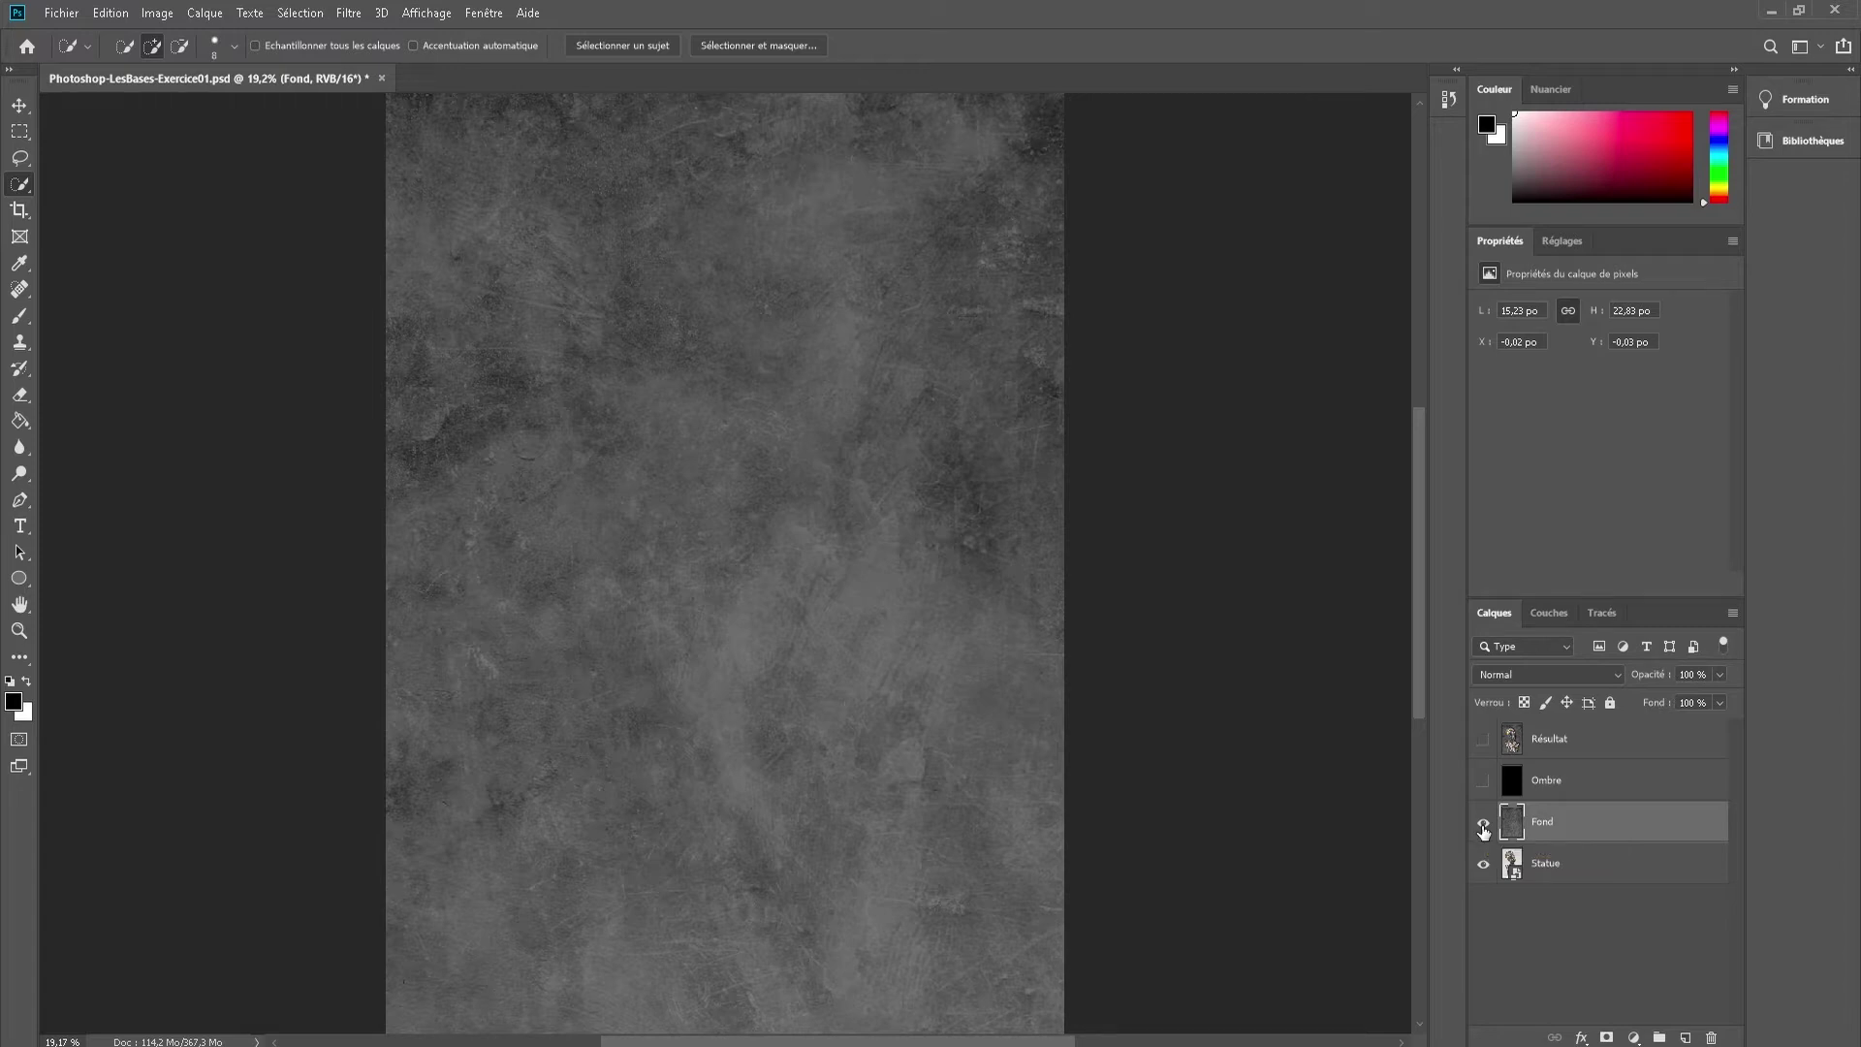
left_click(1484, 739)
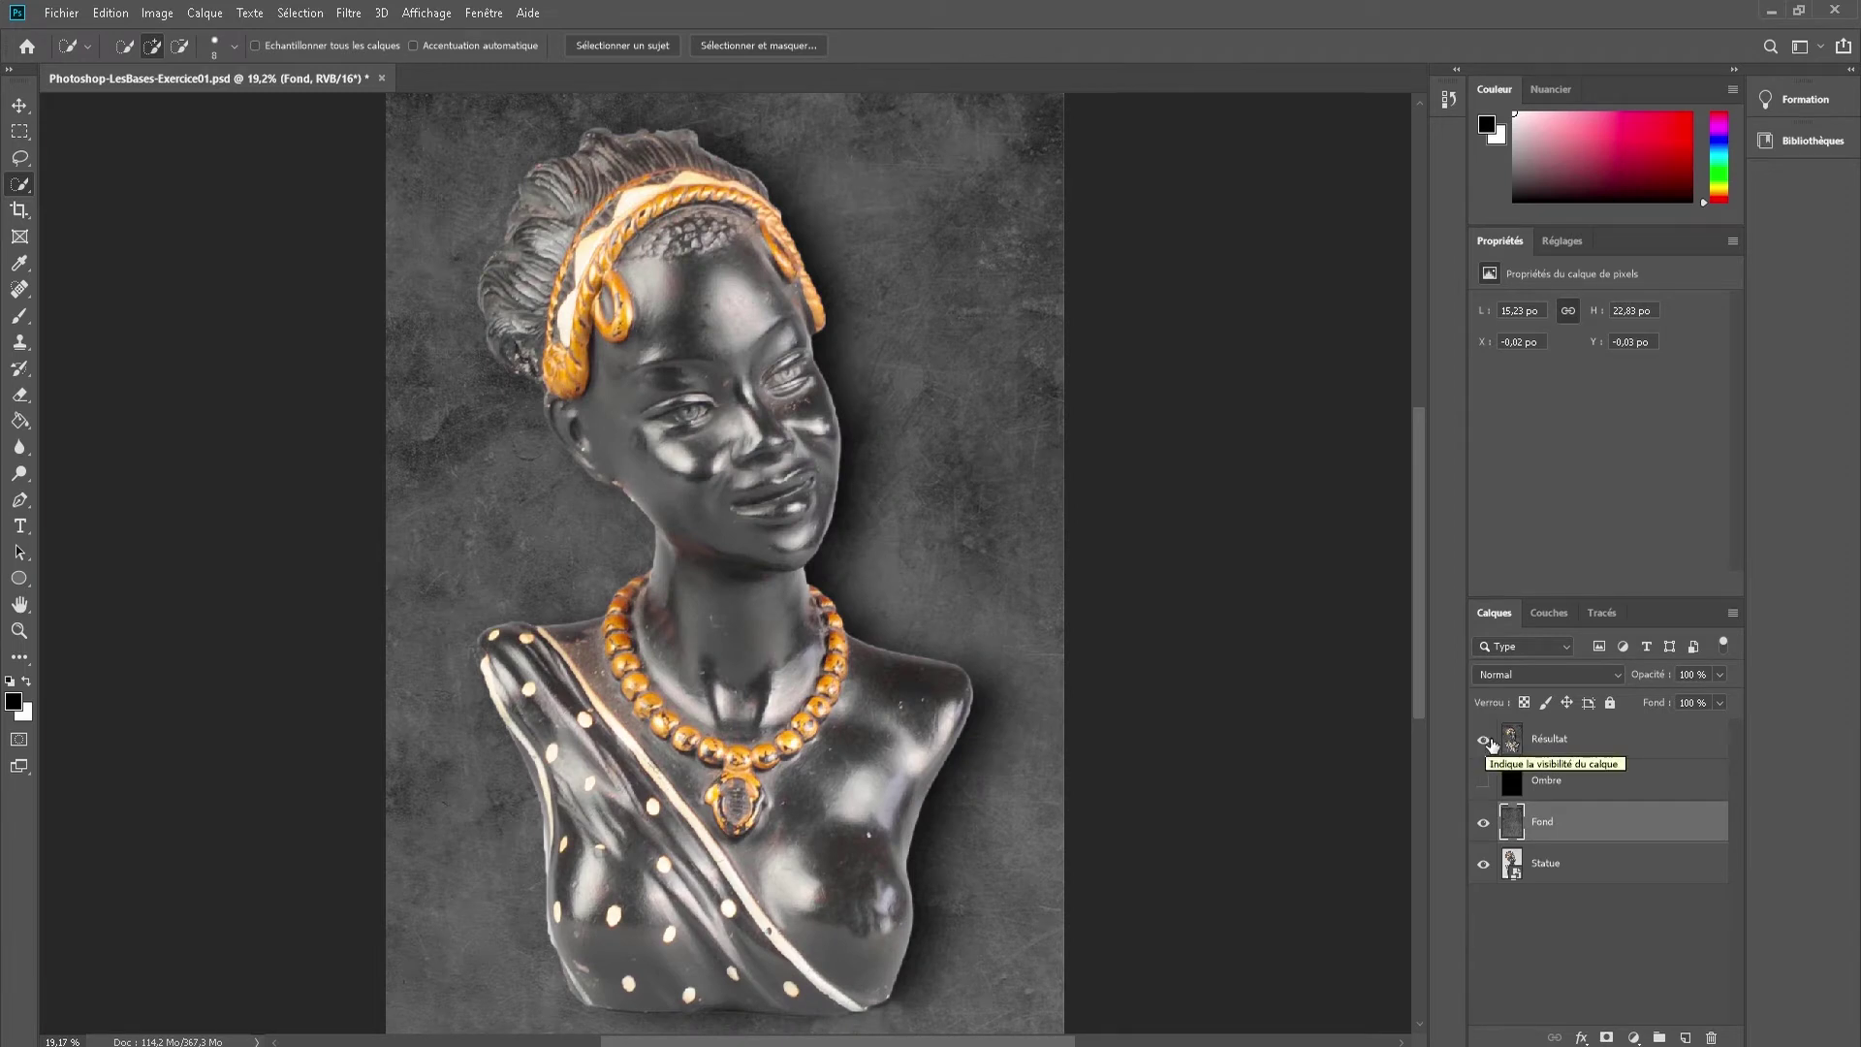
left_click(1484, 739)
left_click(1484, 781)
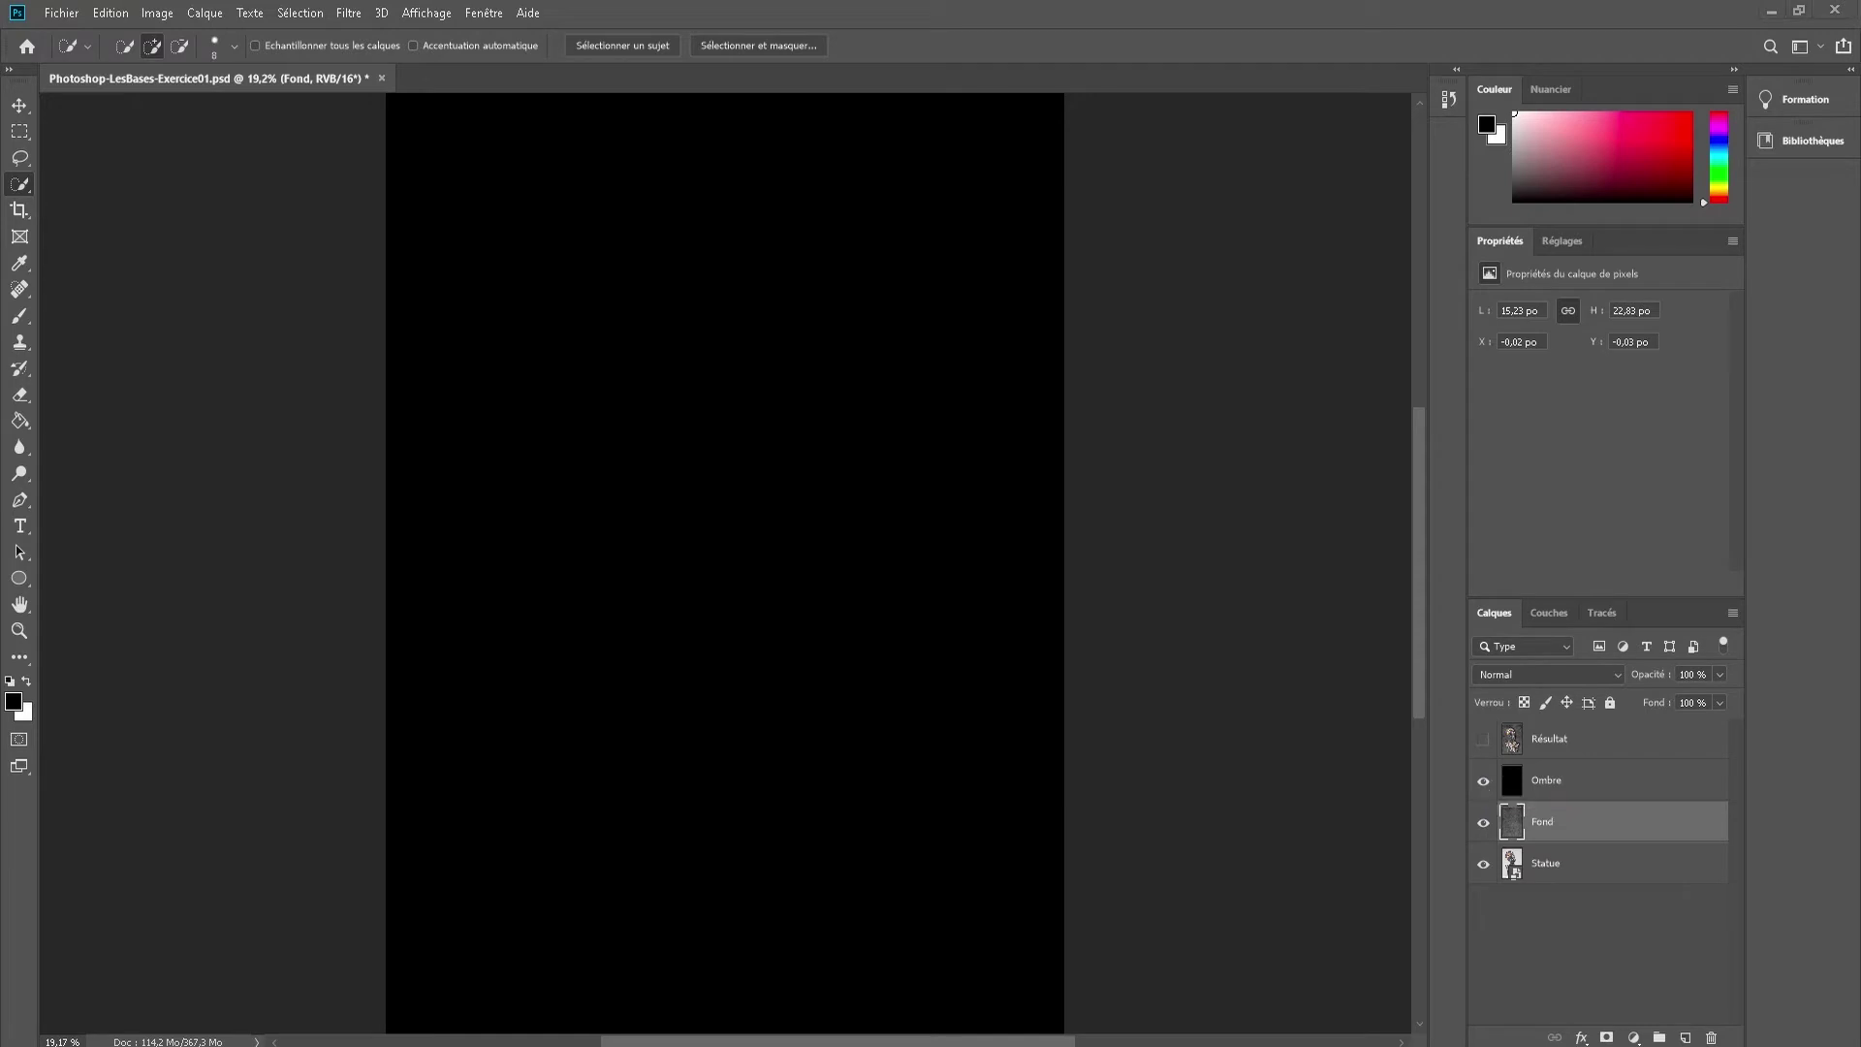
left_click(1483, 781)
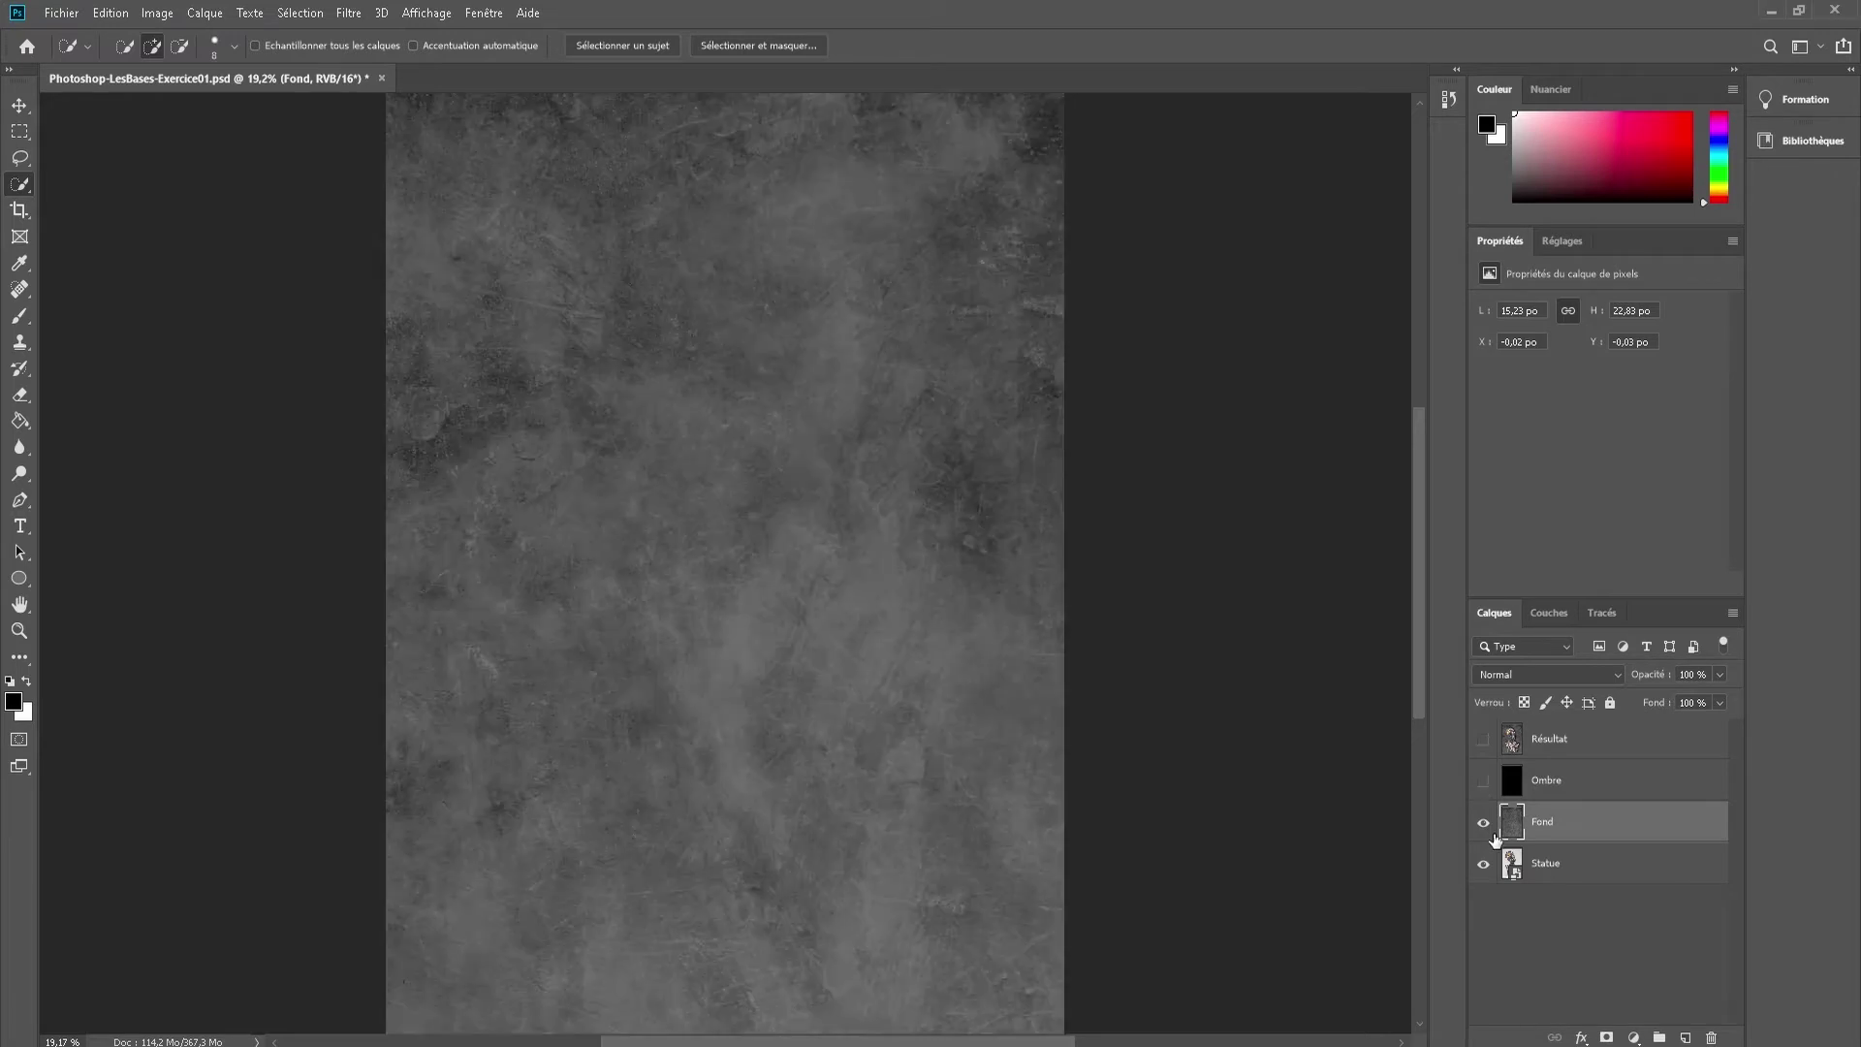
left_click(1484, 822)
- Select the whole statue, from hair to base, on the Statue layer with the Quick Selection tool
left_click(1512, 863)
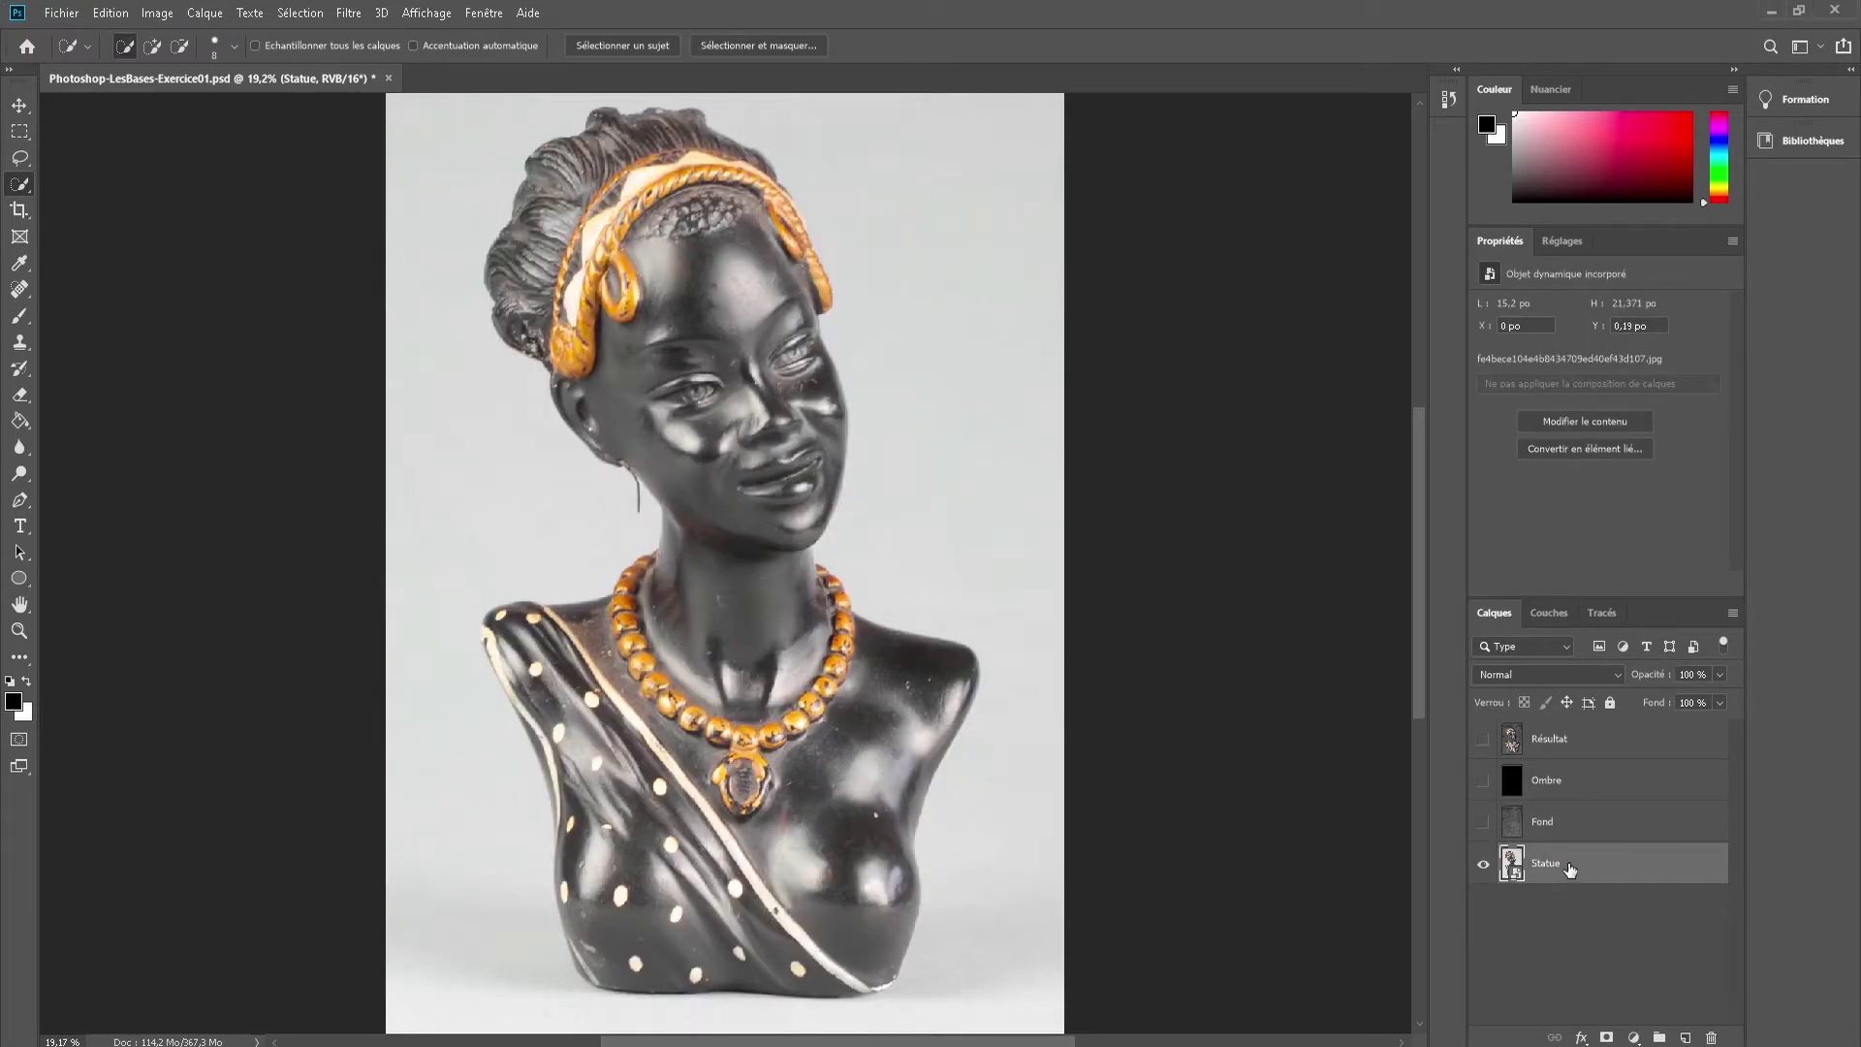
right_click(19, 184)
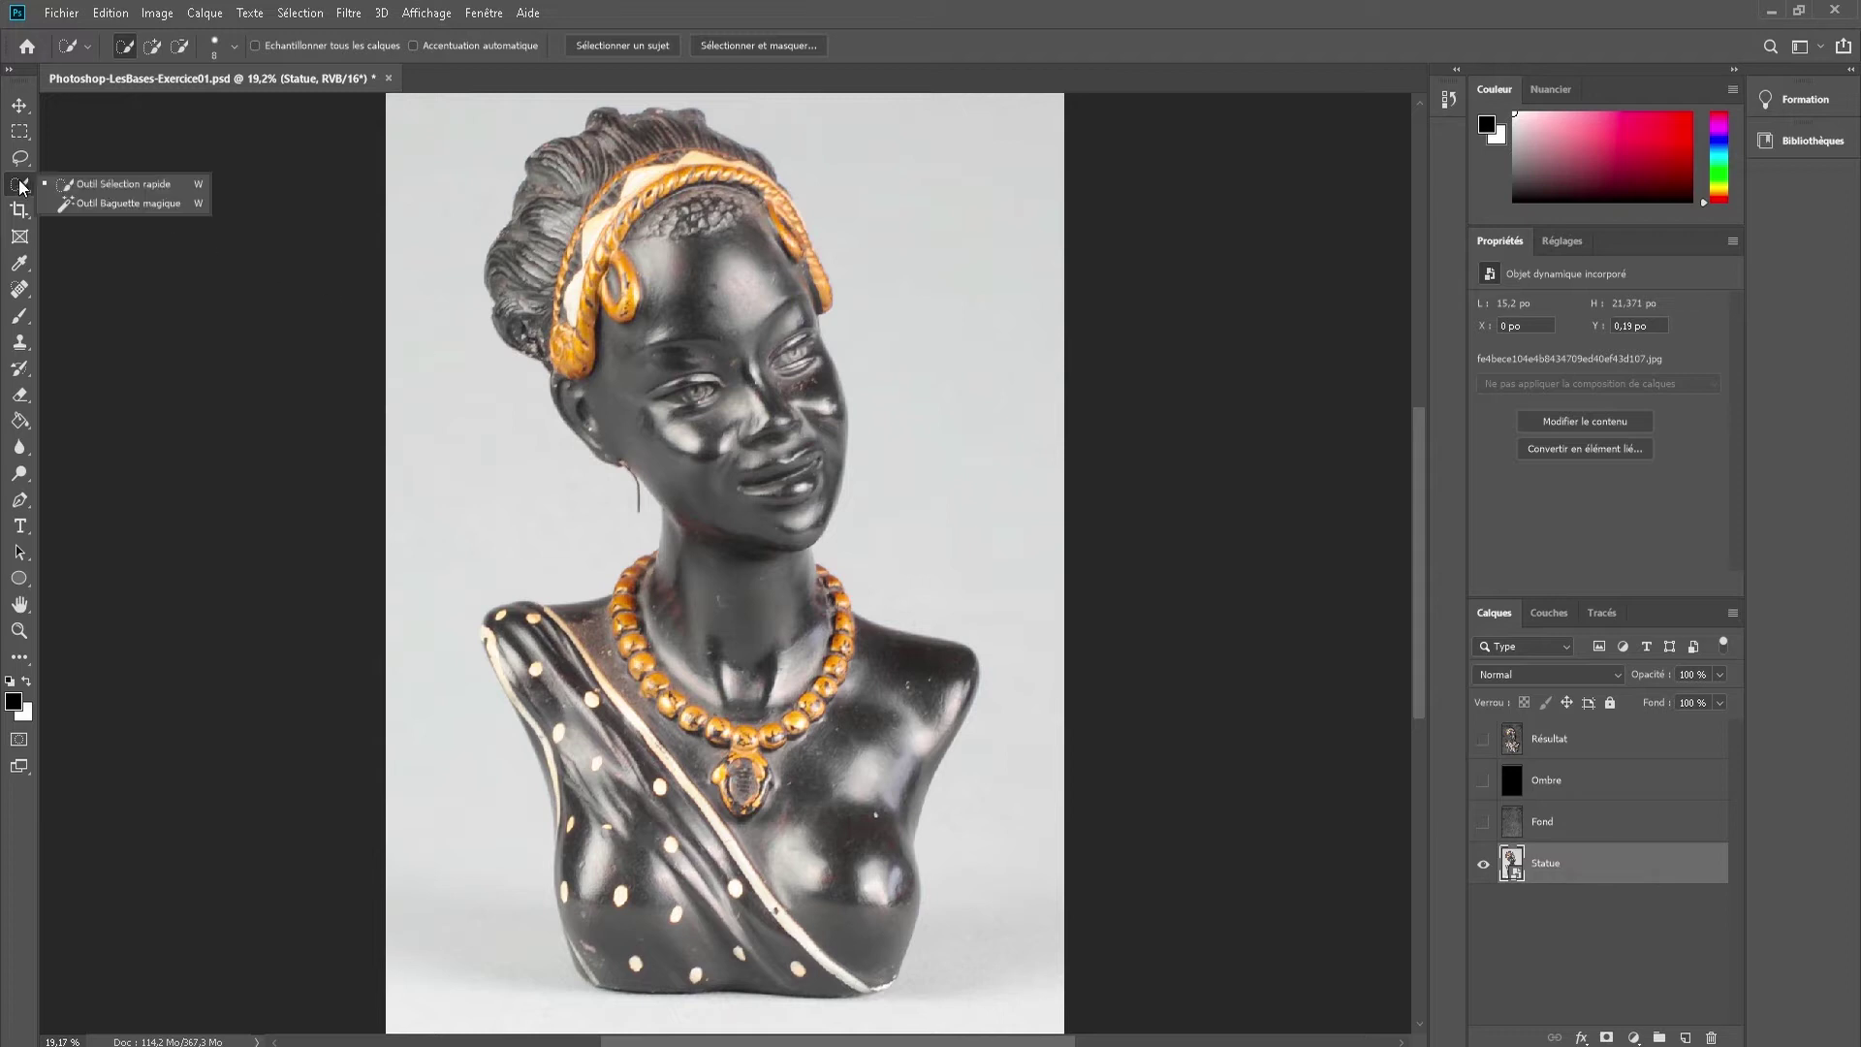
left_click(109, 185)
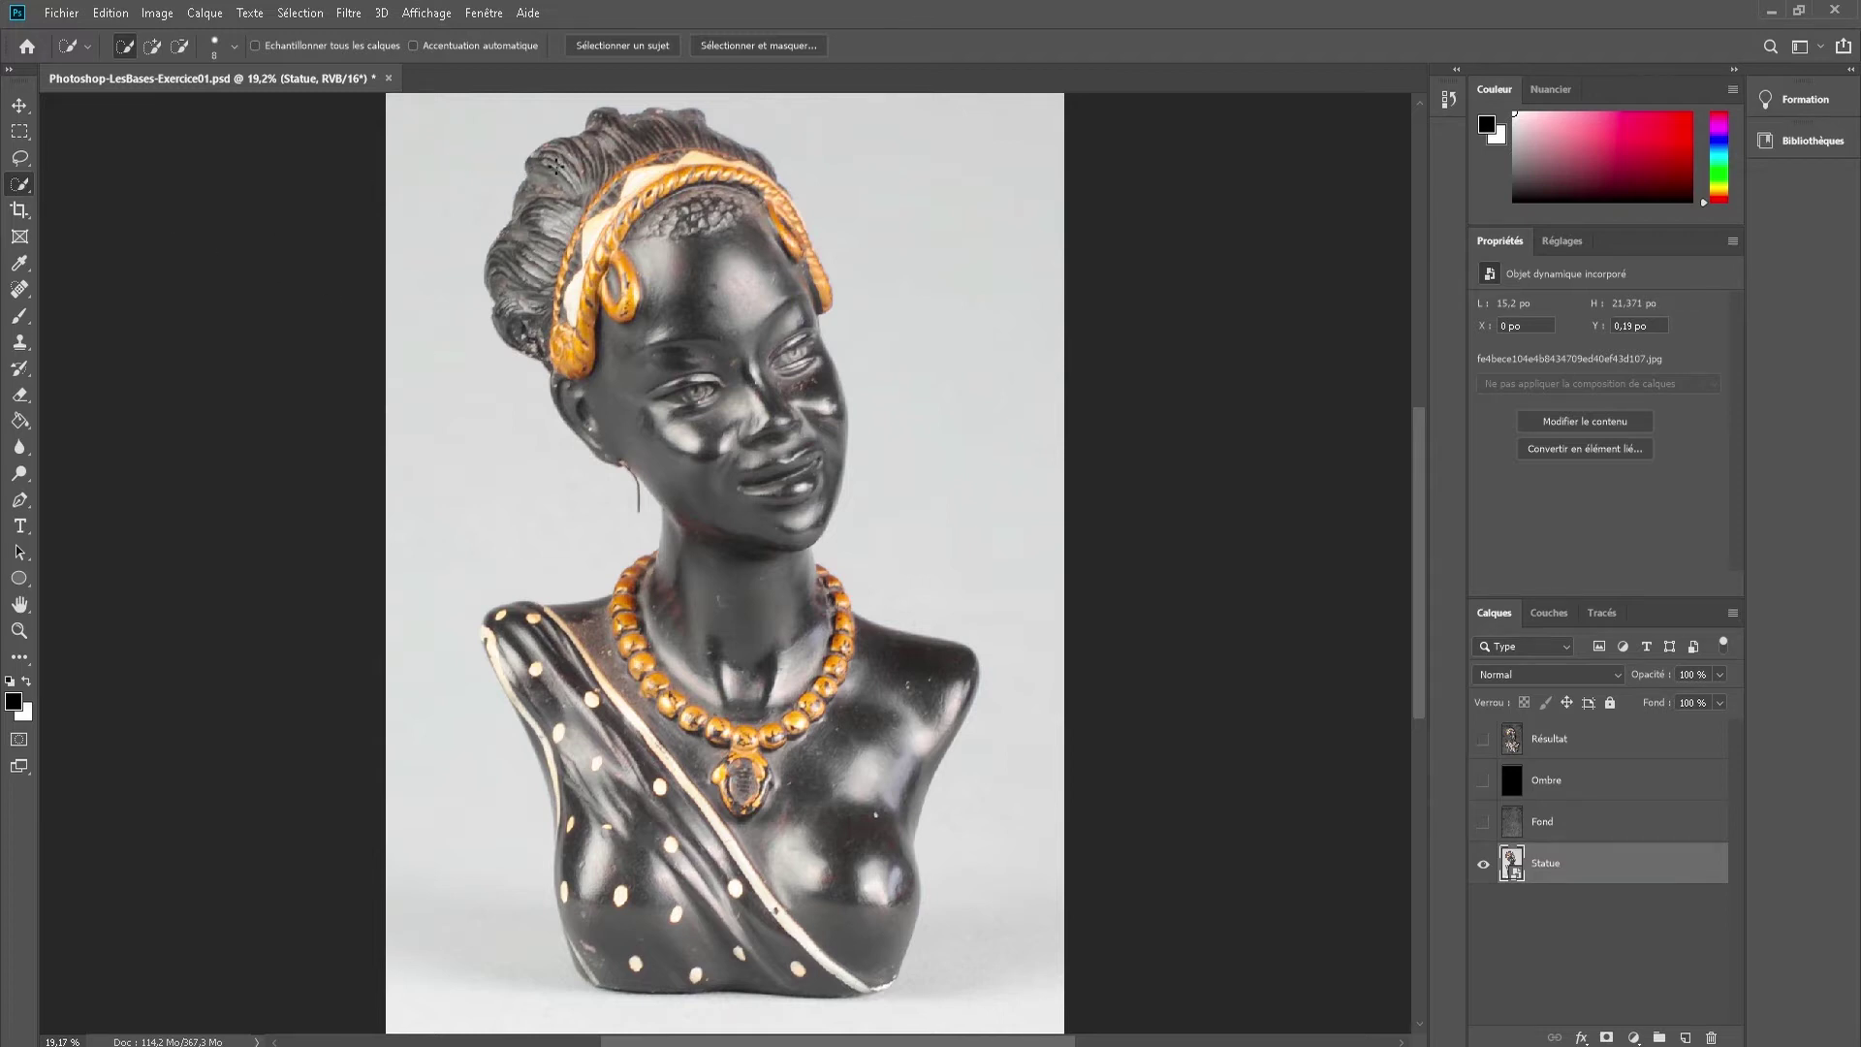
mouse_move(546, 172)
left_mouse_down()
mouse_move(494, 272)
mouse_move(538, 361)
mouse_move(644, 276)
mouse_move(644, 138)
mouse_move(587, 148)
left_mouse_up()
mouse_move(710, 302)
left_mouse_down()
mouse_move(776, 378)
mouse_move(786, 531)
left_mouse_up()
mouse_move(758, 608)
left_mouse_down()
mouse_move(759, 716)
mouse_move(883, 686)
mouse_move(921, 696)
mouse_move(930, 736)
mouse_move(831, 844)
left_mouse_up()
left_click_drag(691, 920, 618, 933)
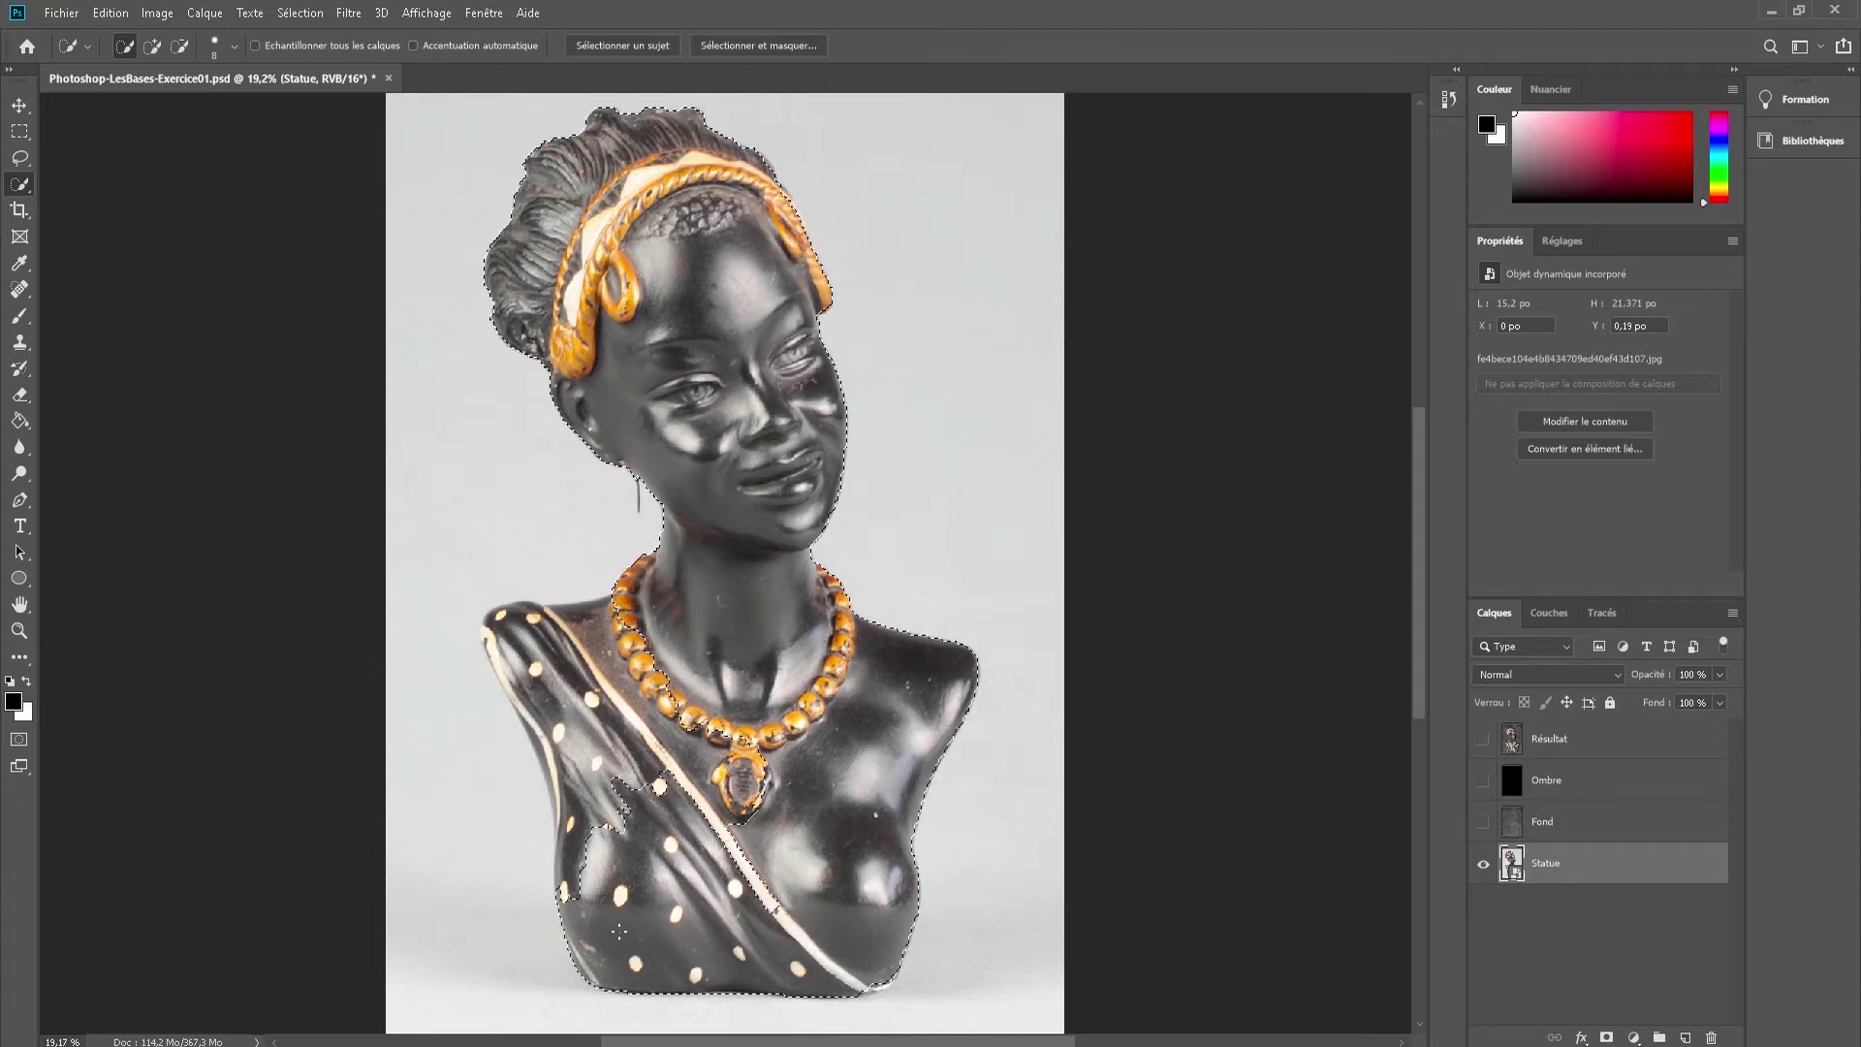
mouse_move(606, 814)
left_mouse_down()
mouse_move(523, 605)
mouse_move(500, 669)
mouse_move(570, 861)
mouse_move(781, 862)
left_mouse_up()
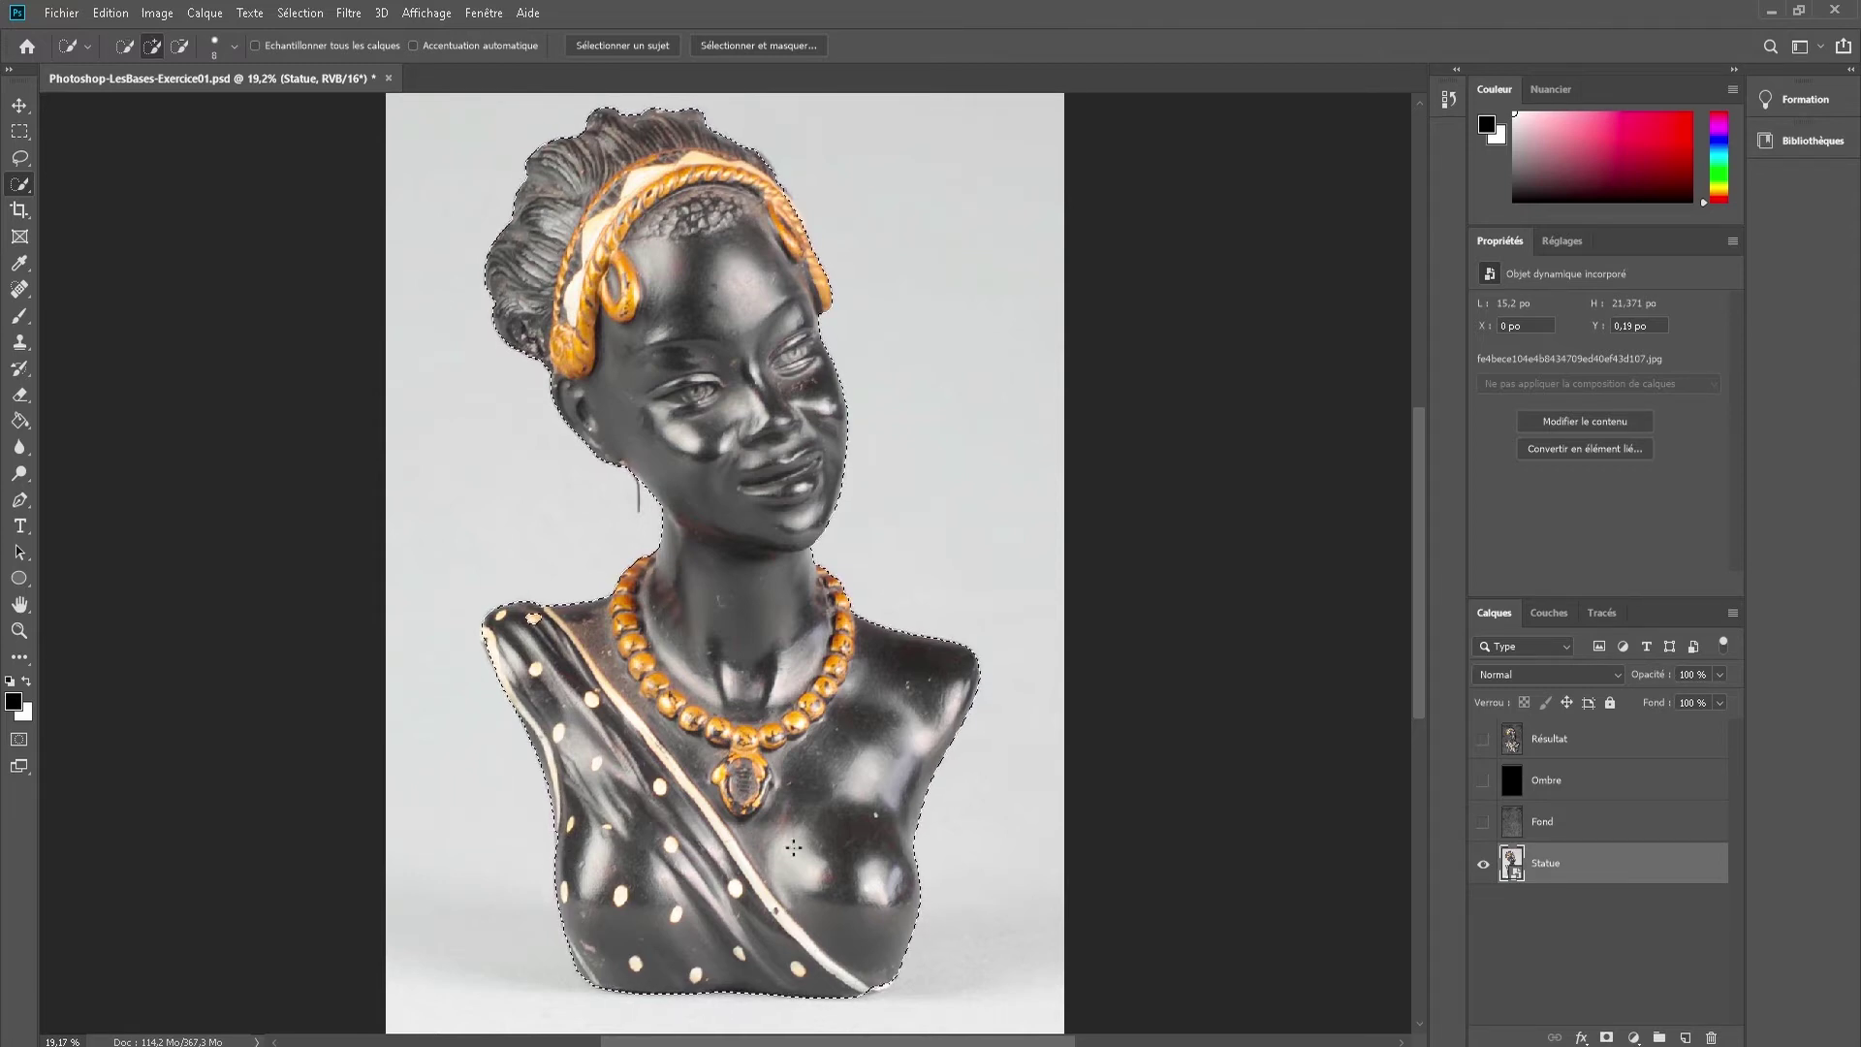
- Refine the statue's outline in Select and Mask with Lissage 31, Contour progressif 3.8 px and Décalage du contour -52 %
left_click(765, 43)
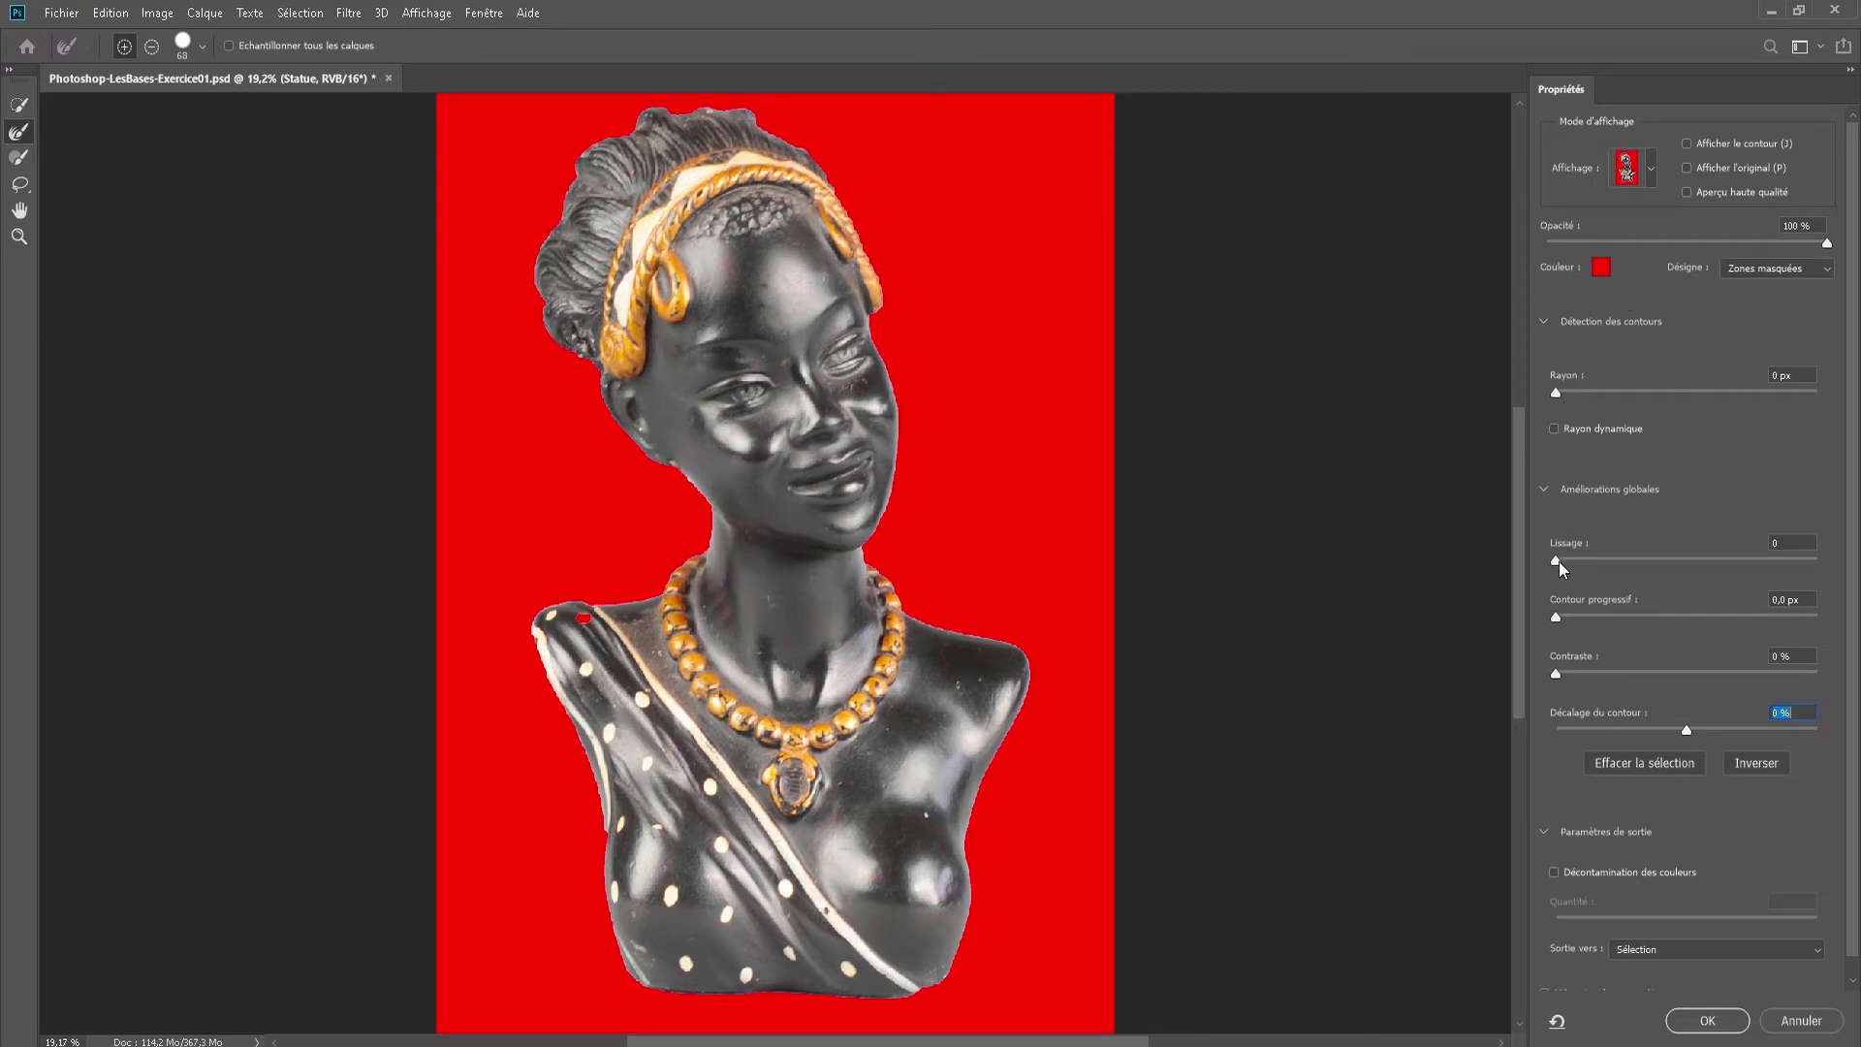
left_click_drag(1557, 560, 1638, 560)
left_click_drag(1563, 614, 1598, 614)
left_click_drag(1689, 729, 1619, 734)
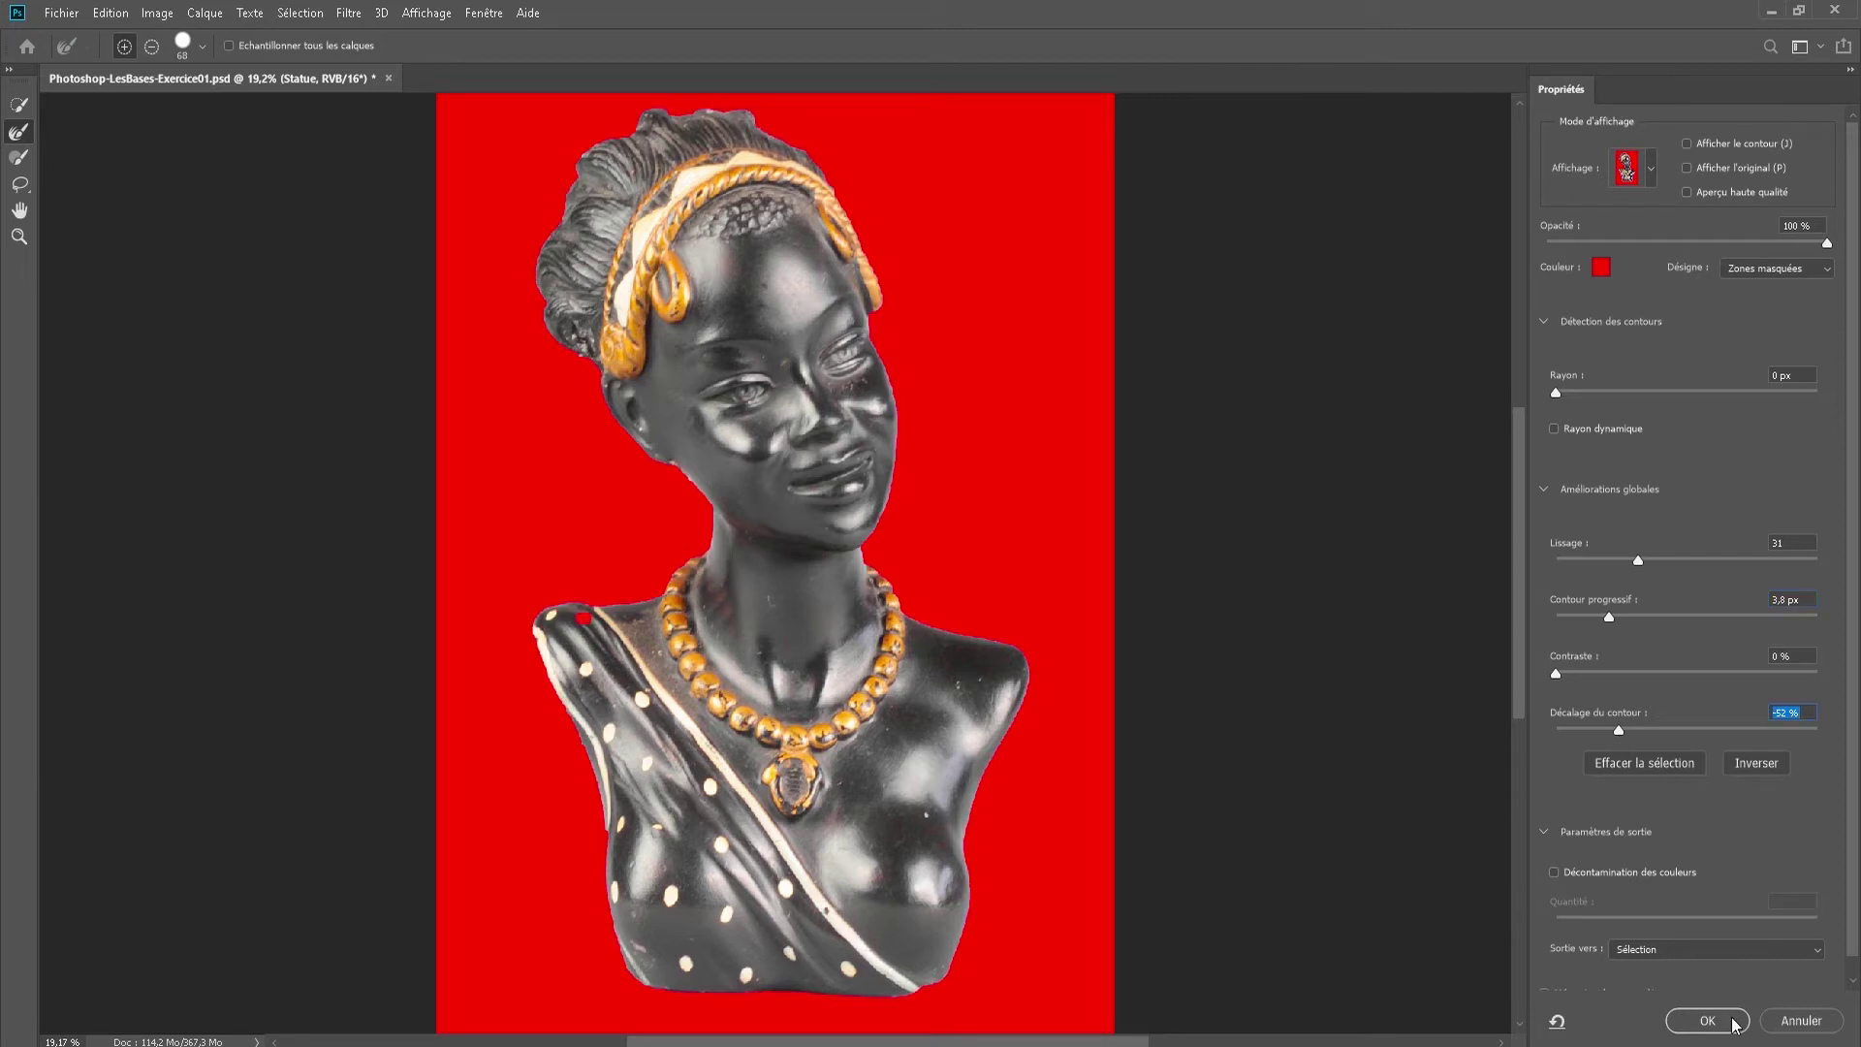
- Output the refined selection to a new layer (Nouveau calque) and check the cut-out's edges
left_click(1671, 952)
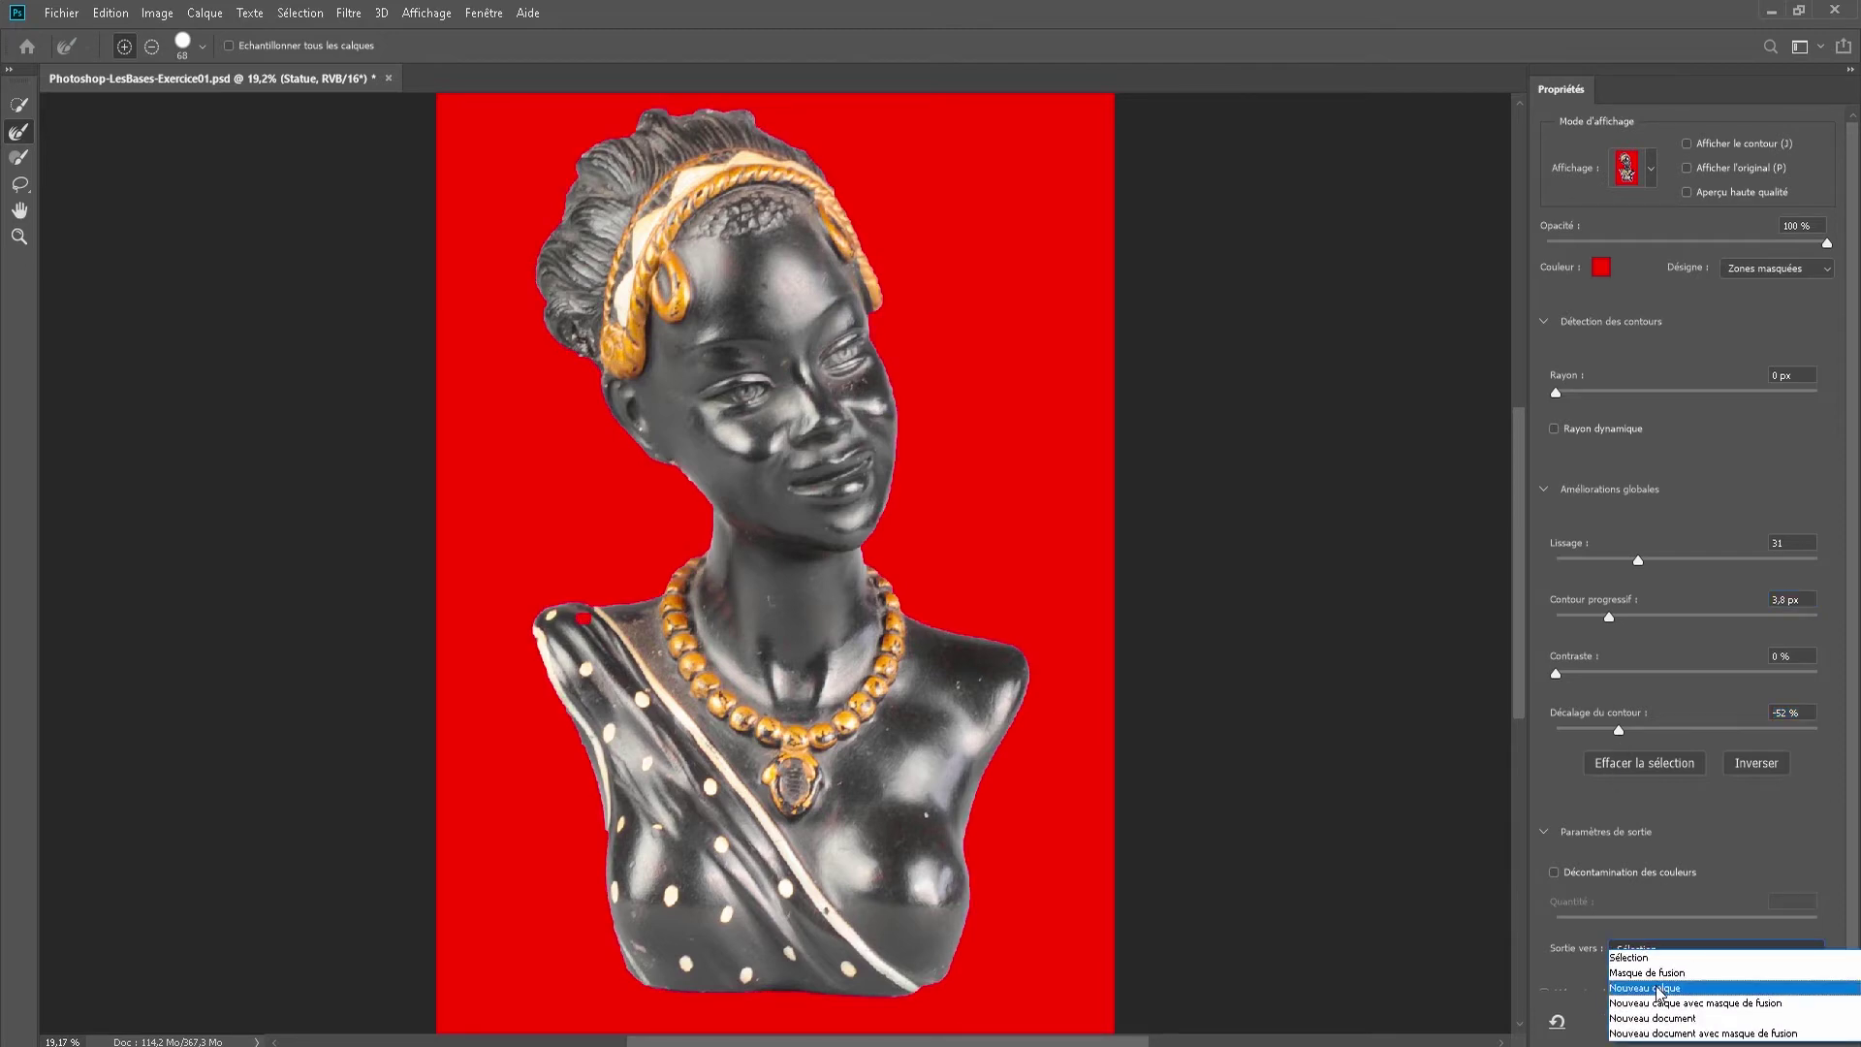
left_click(1659, 987)
left_click(1708, 1021)
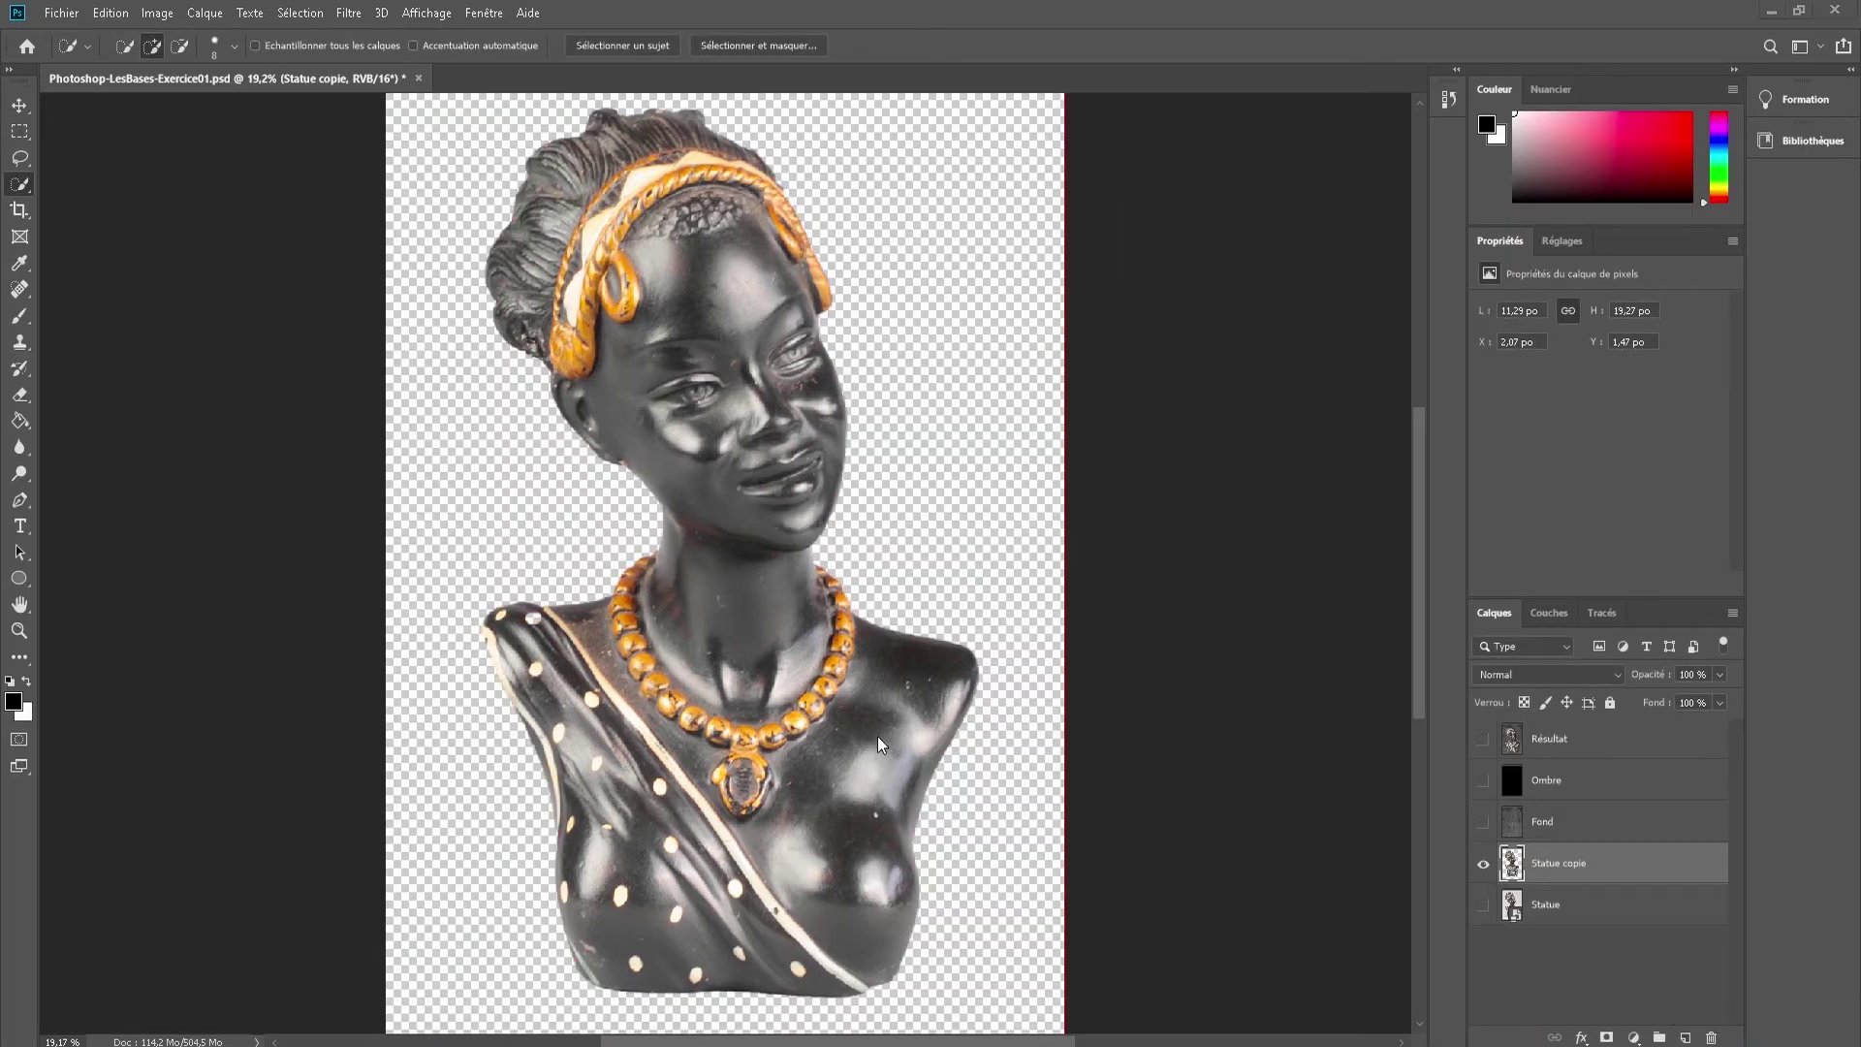
scroll(877, 736, "up", 8)
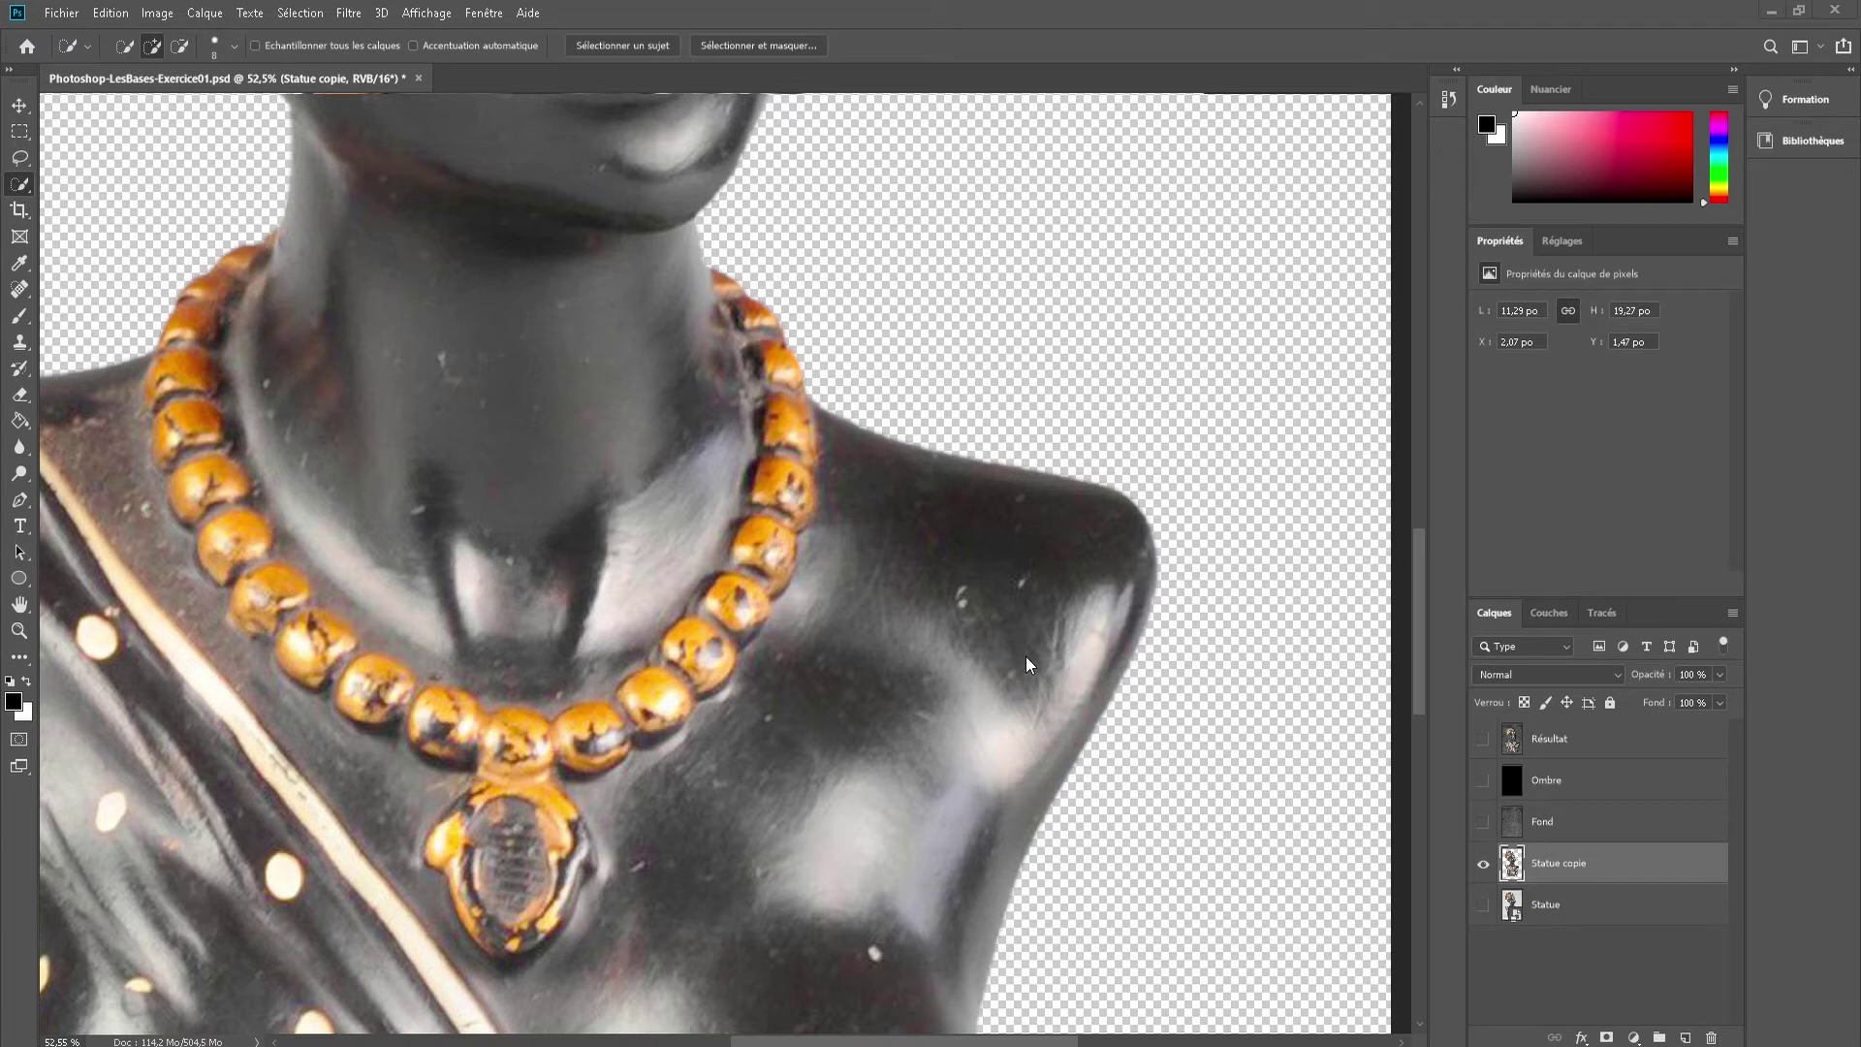
scroll(1032, 647, "down", 7)
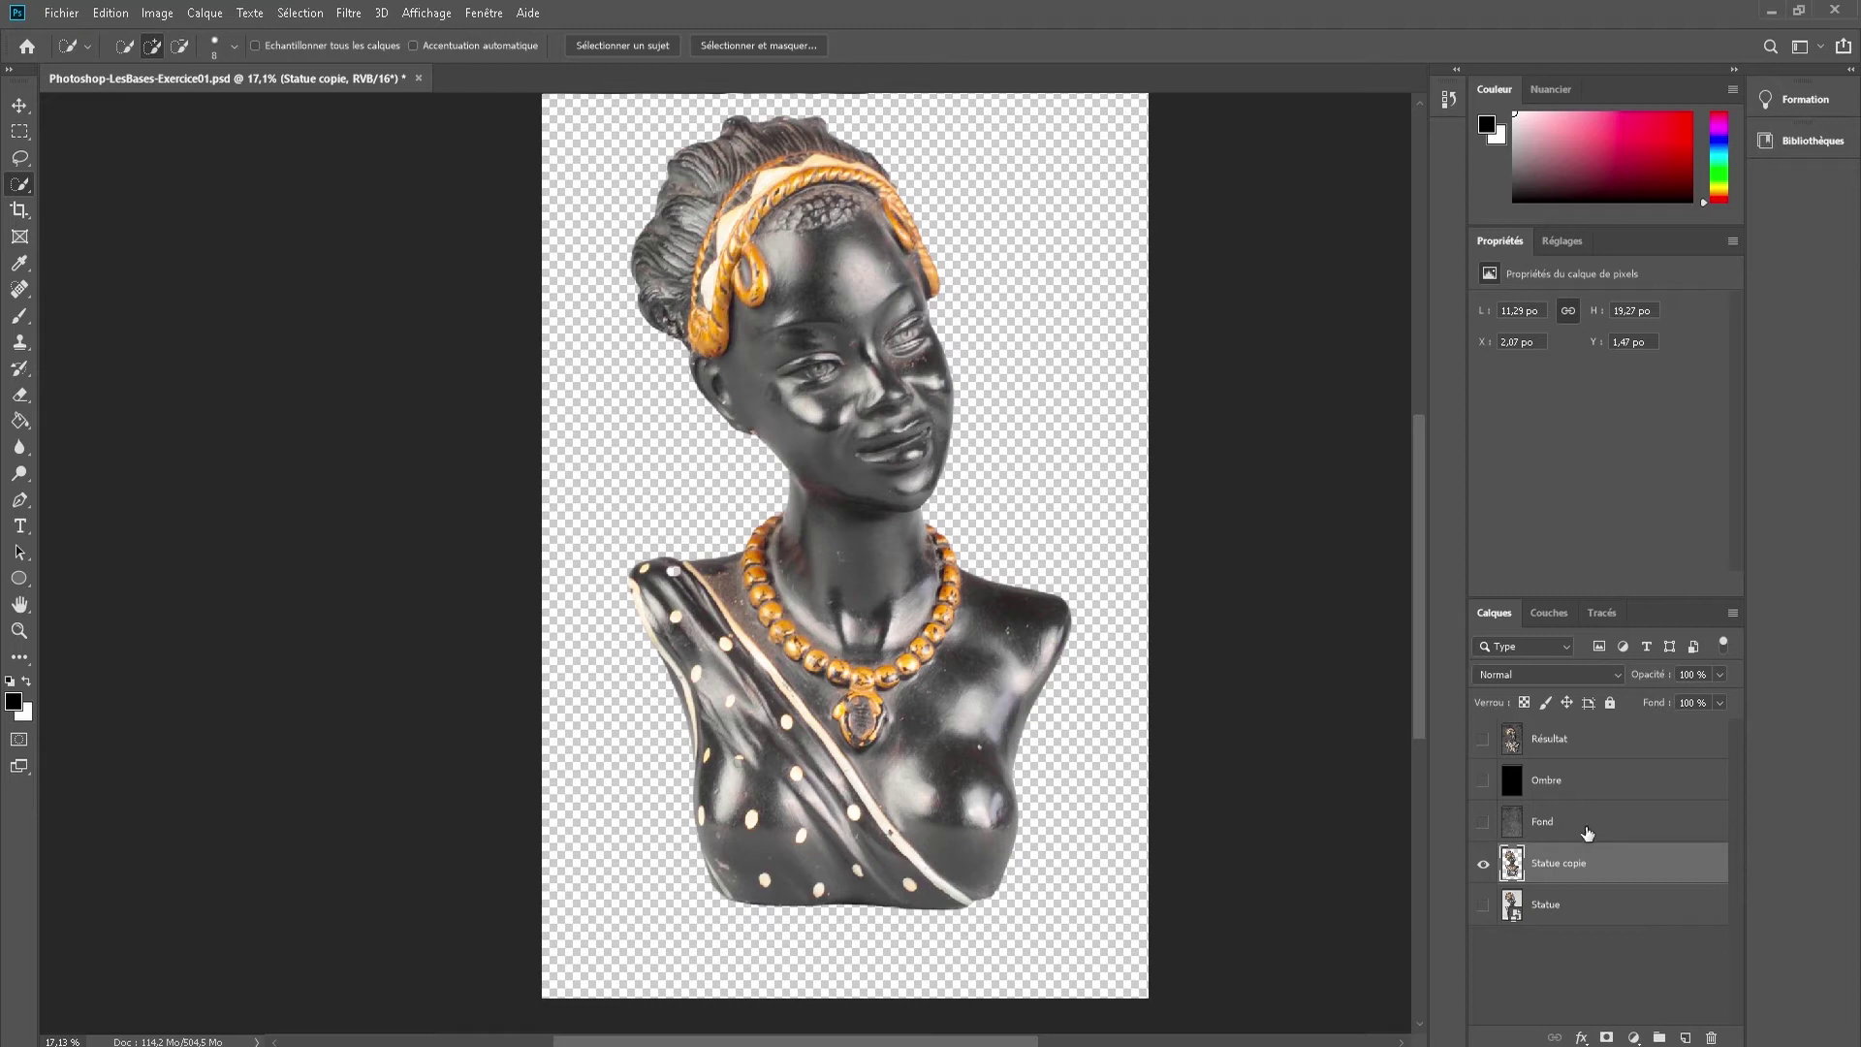
- Place the Fond layer directly below Statue copie and show it, comparing the composition with the Résultat layer
left_click_drag(1587, 834, 1589, 869)
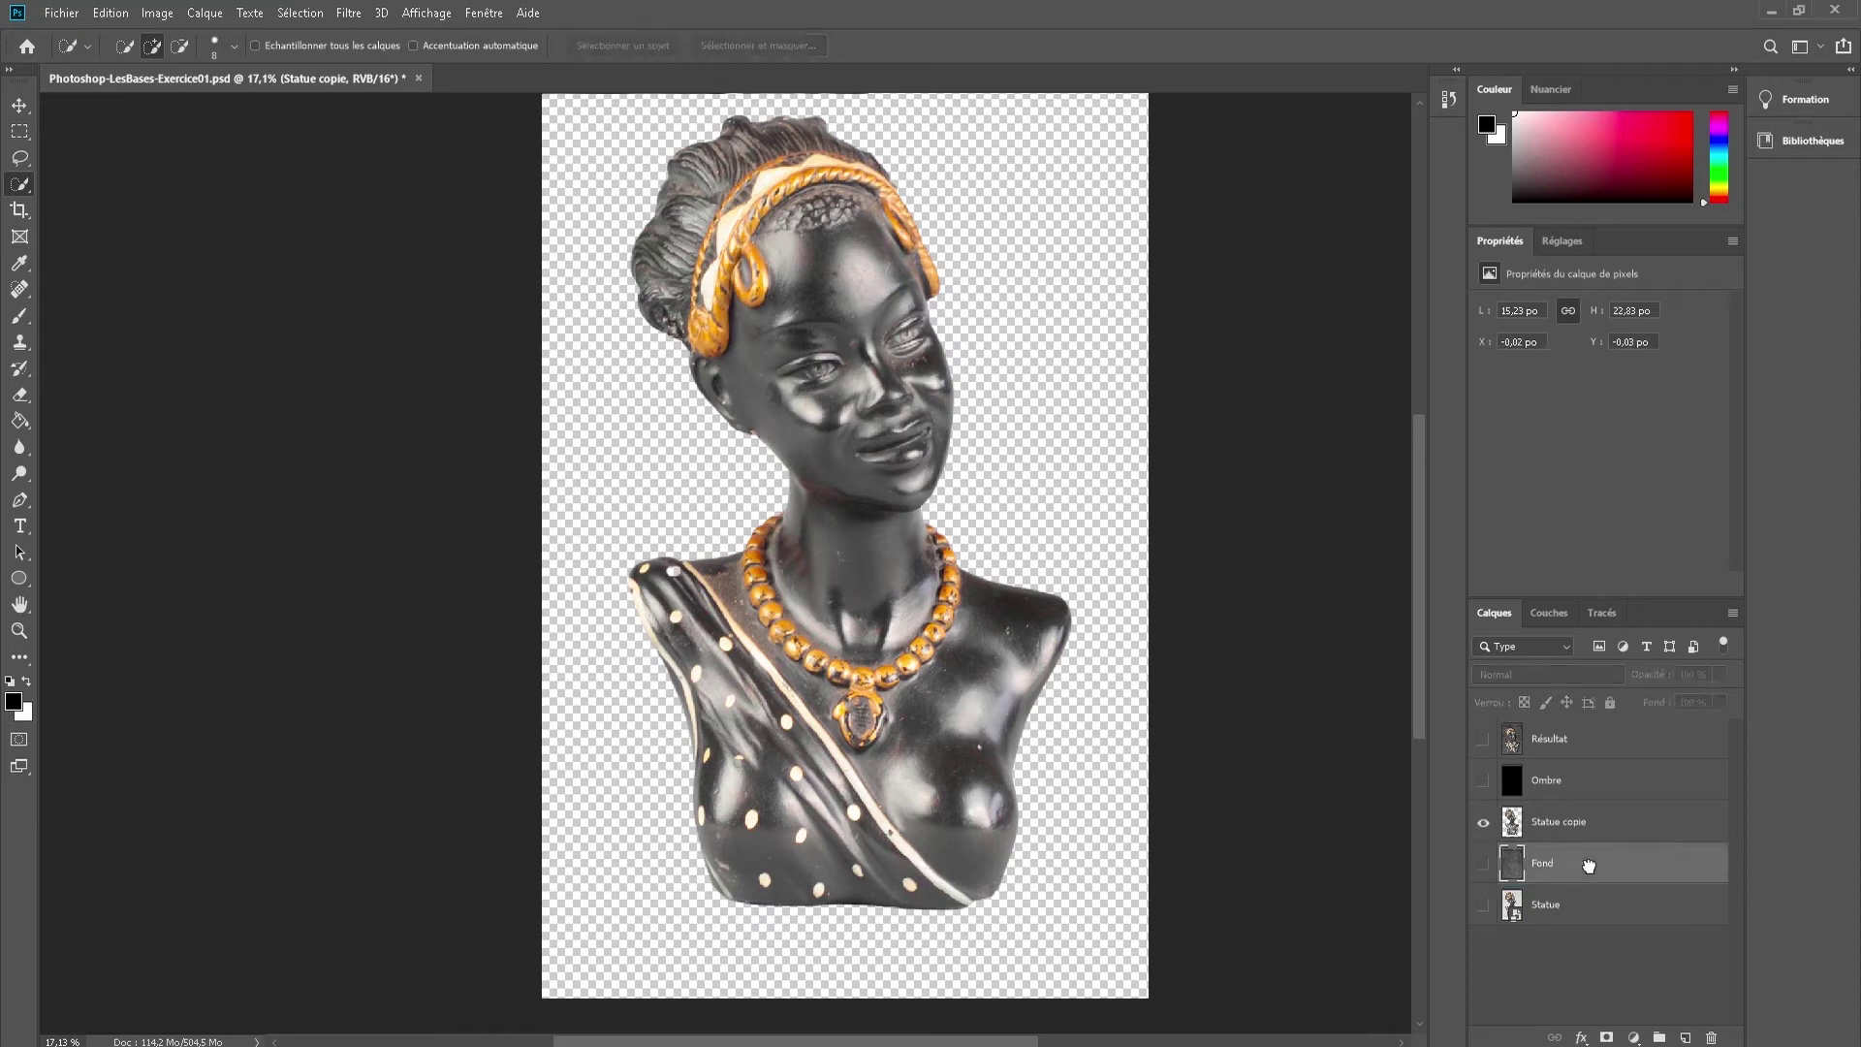
left_click(1484, 870)
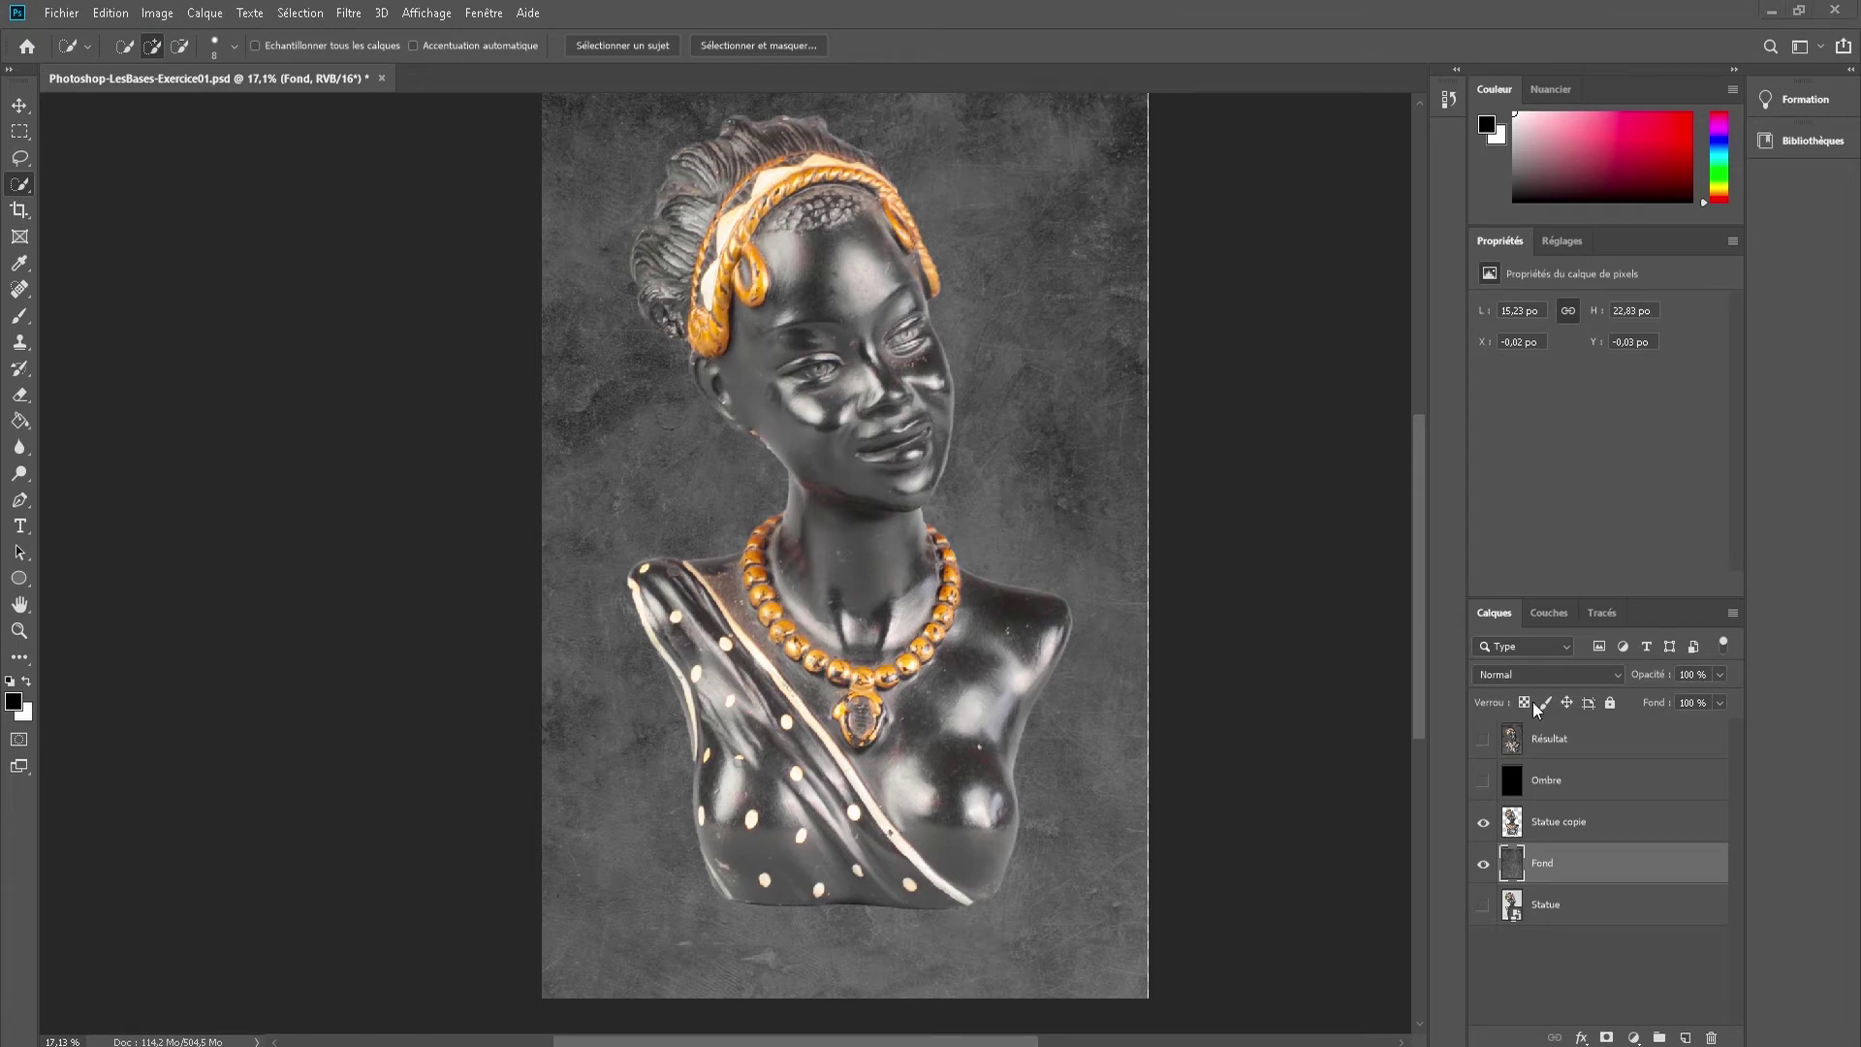
left_click(1483, 742)
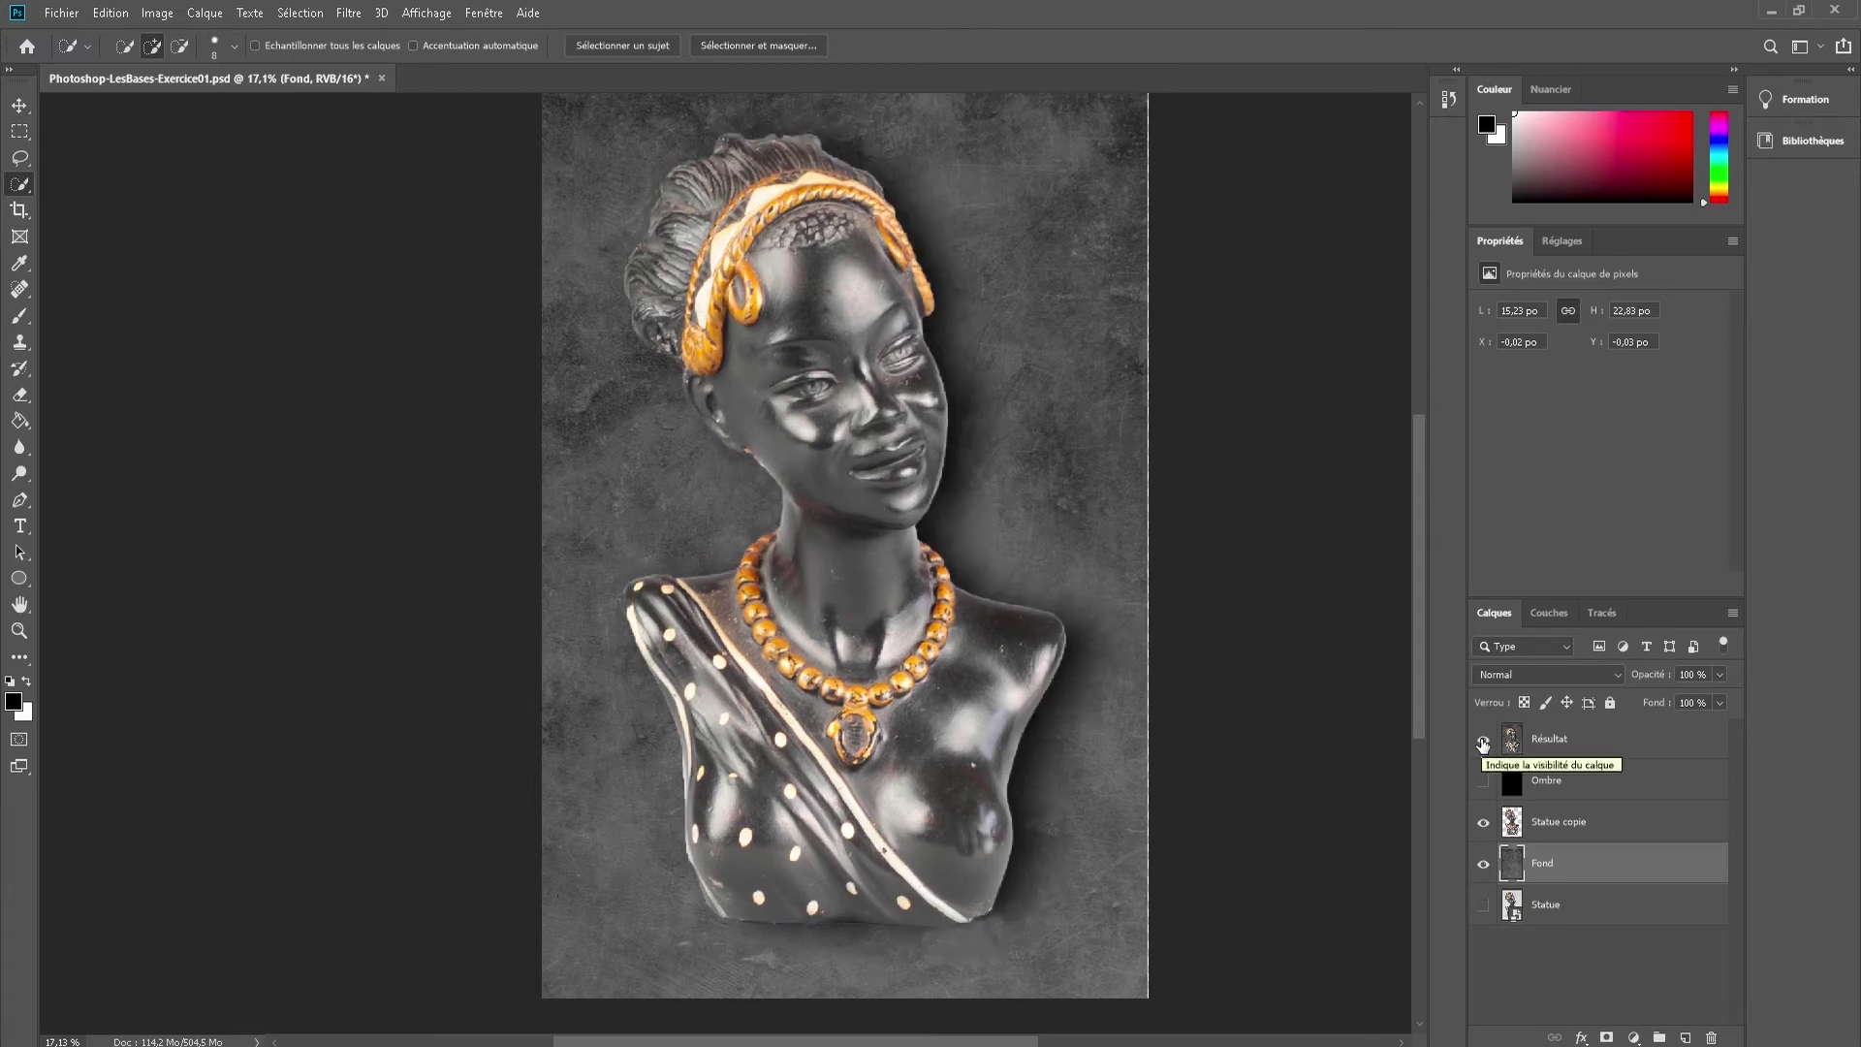
left_click(1483, 743)
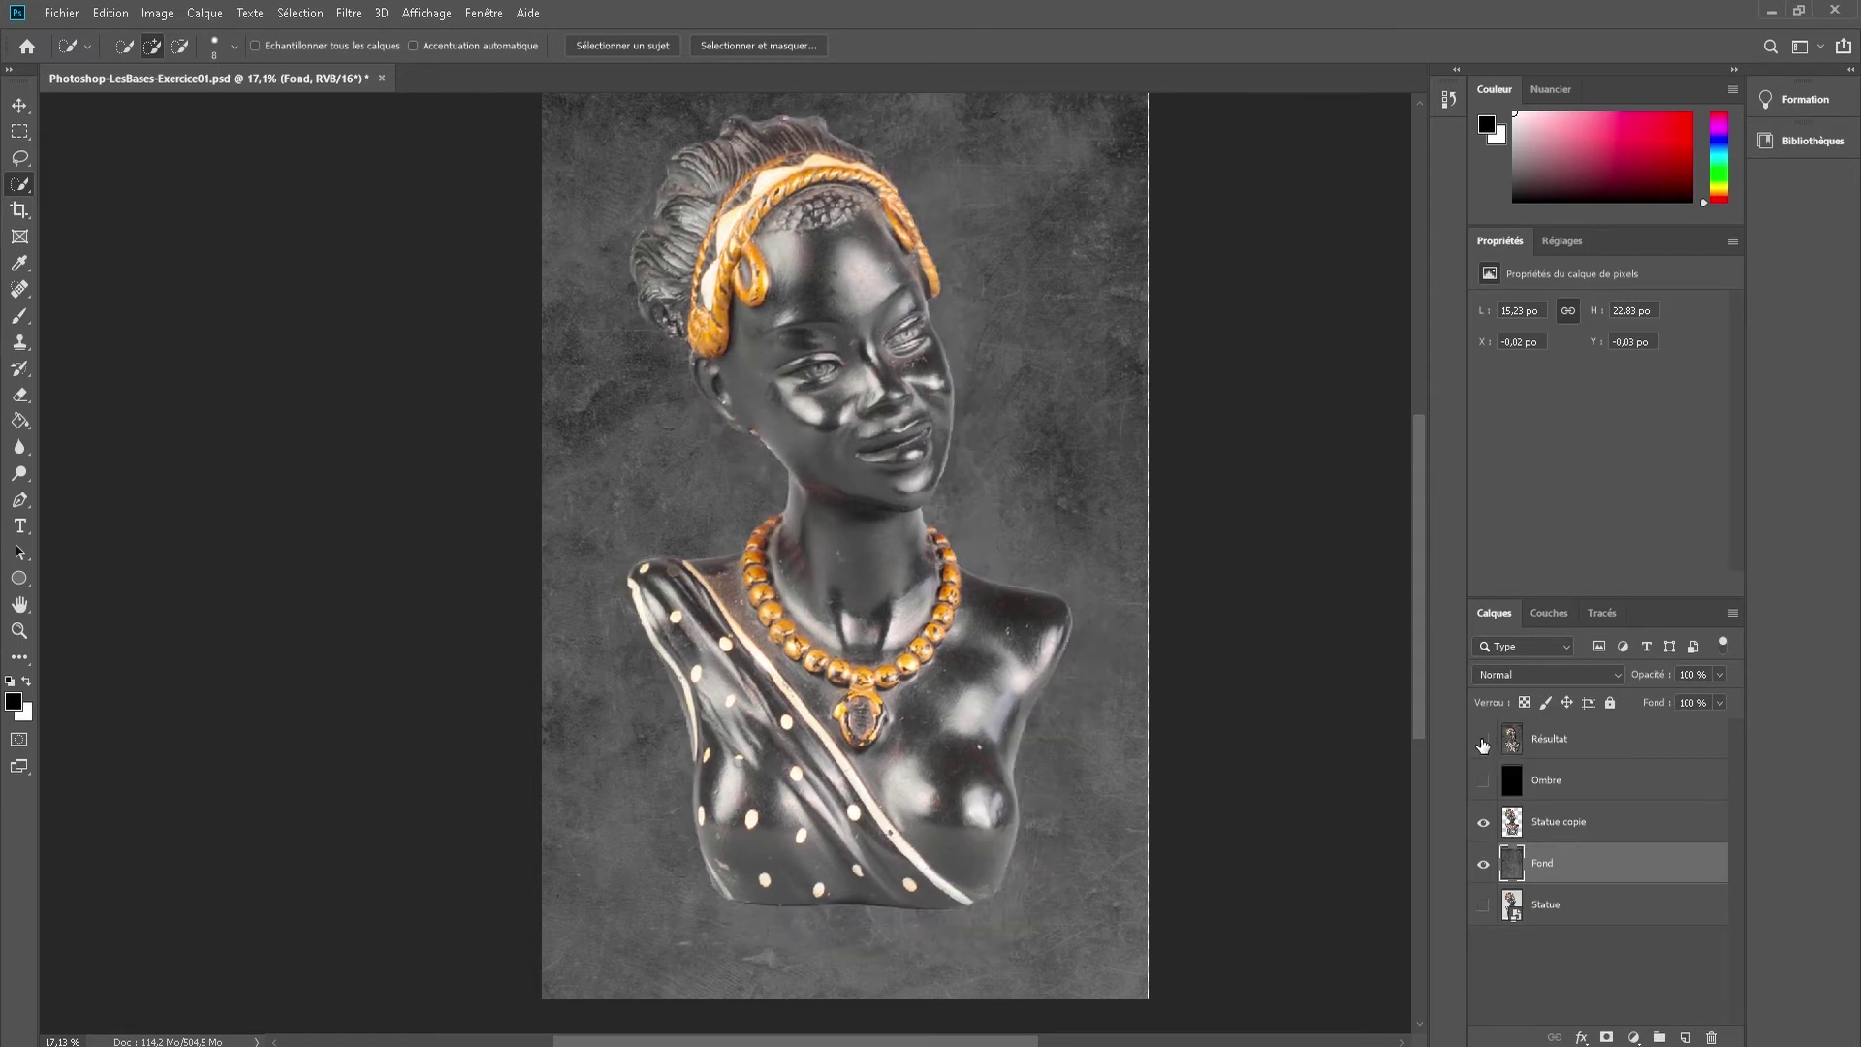
- Hide the Fond layer and select the whole statue on Statue copie with the Quick Selection tool
left_click(1519, 826)
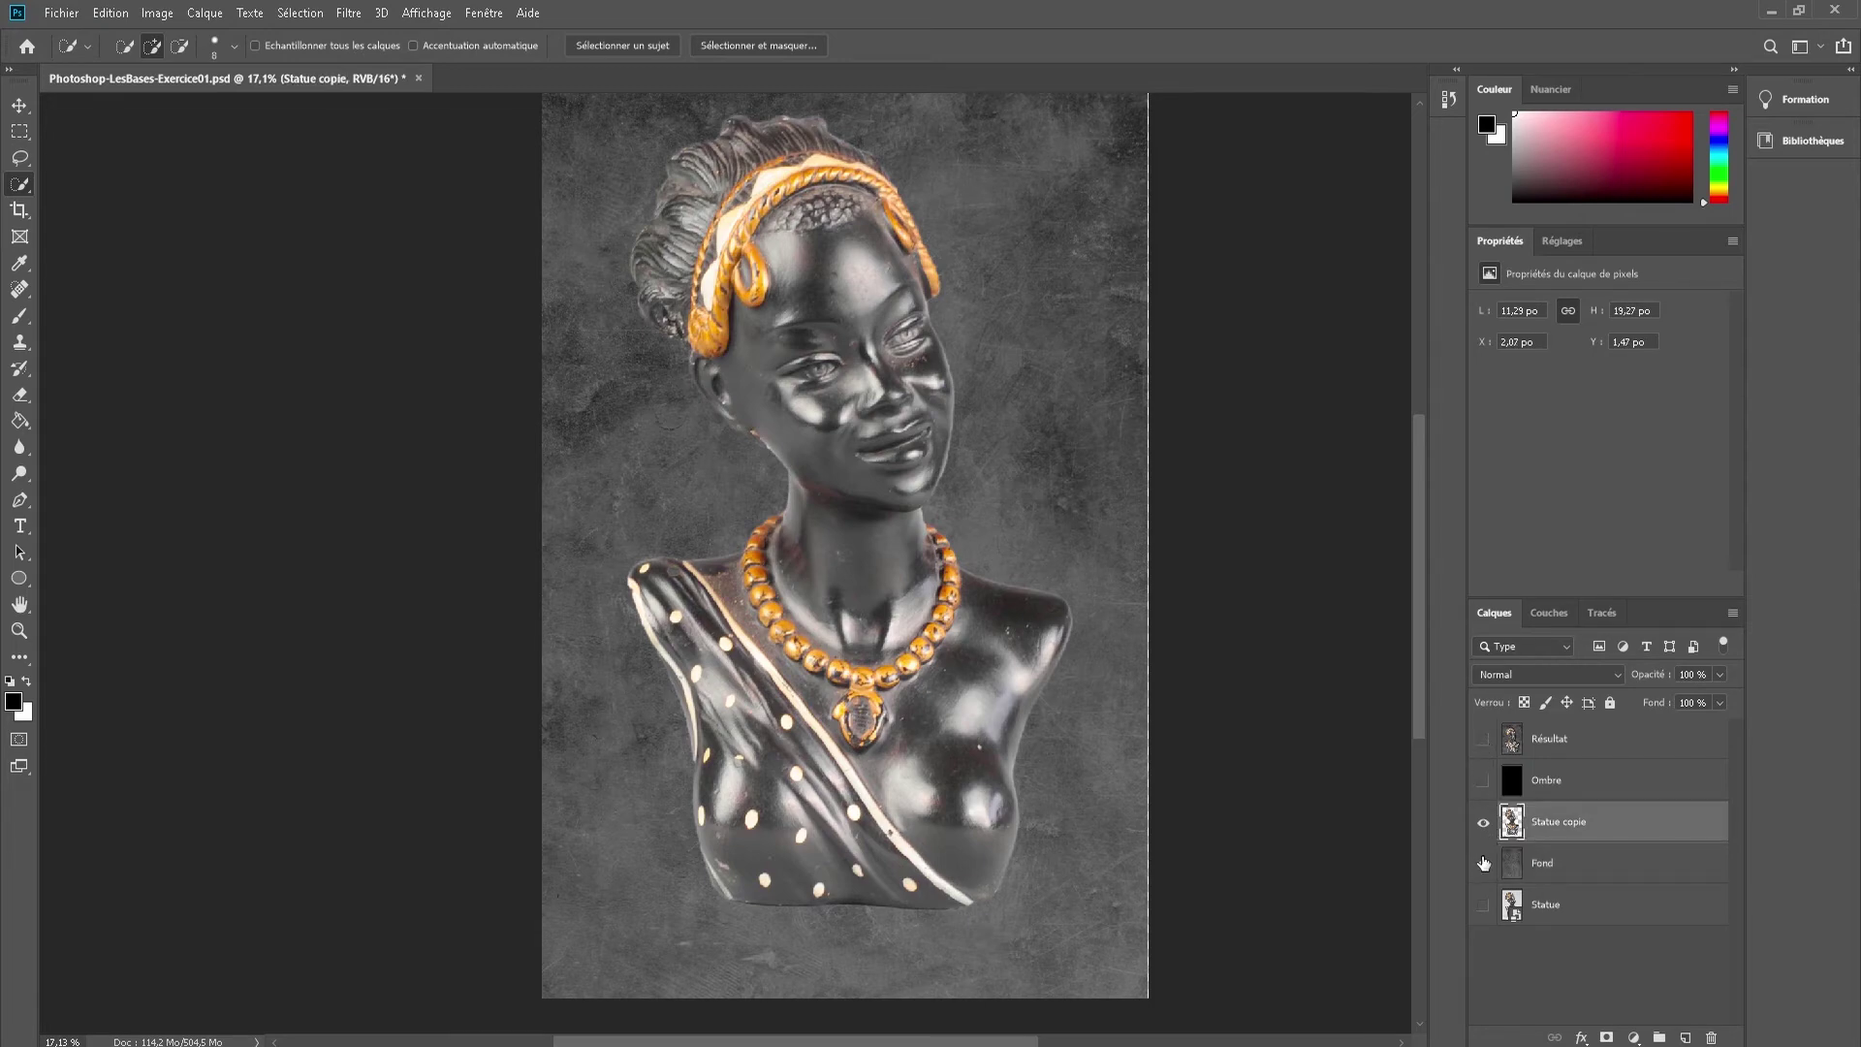
left_click(1483, 864)
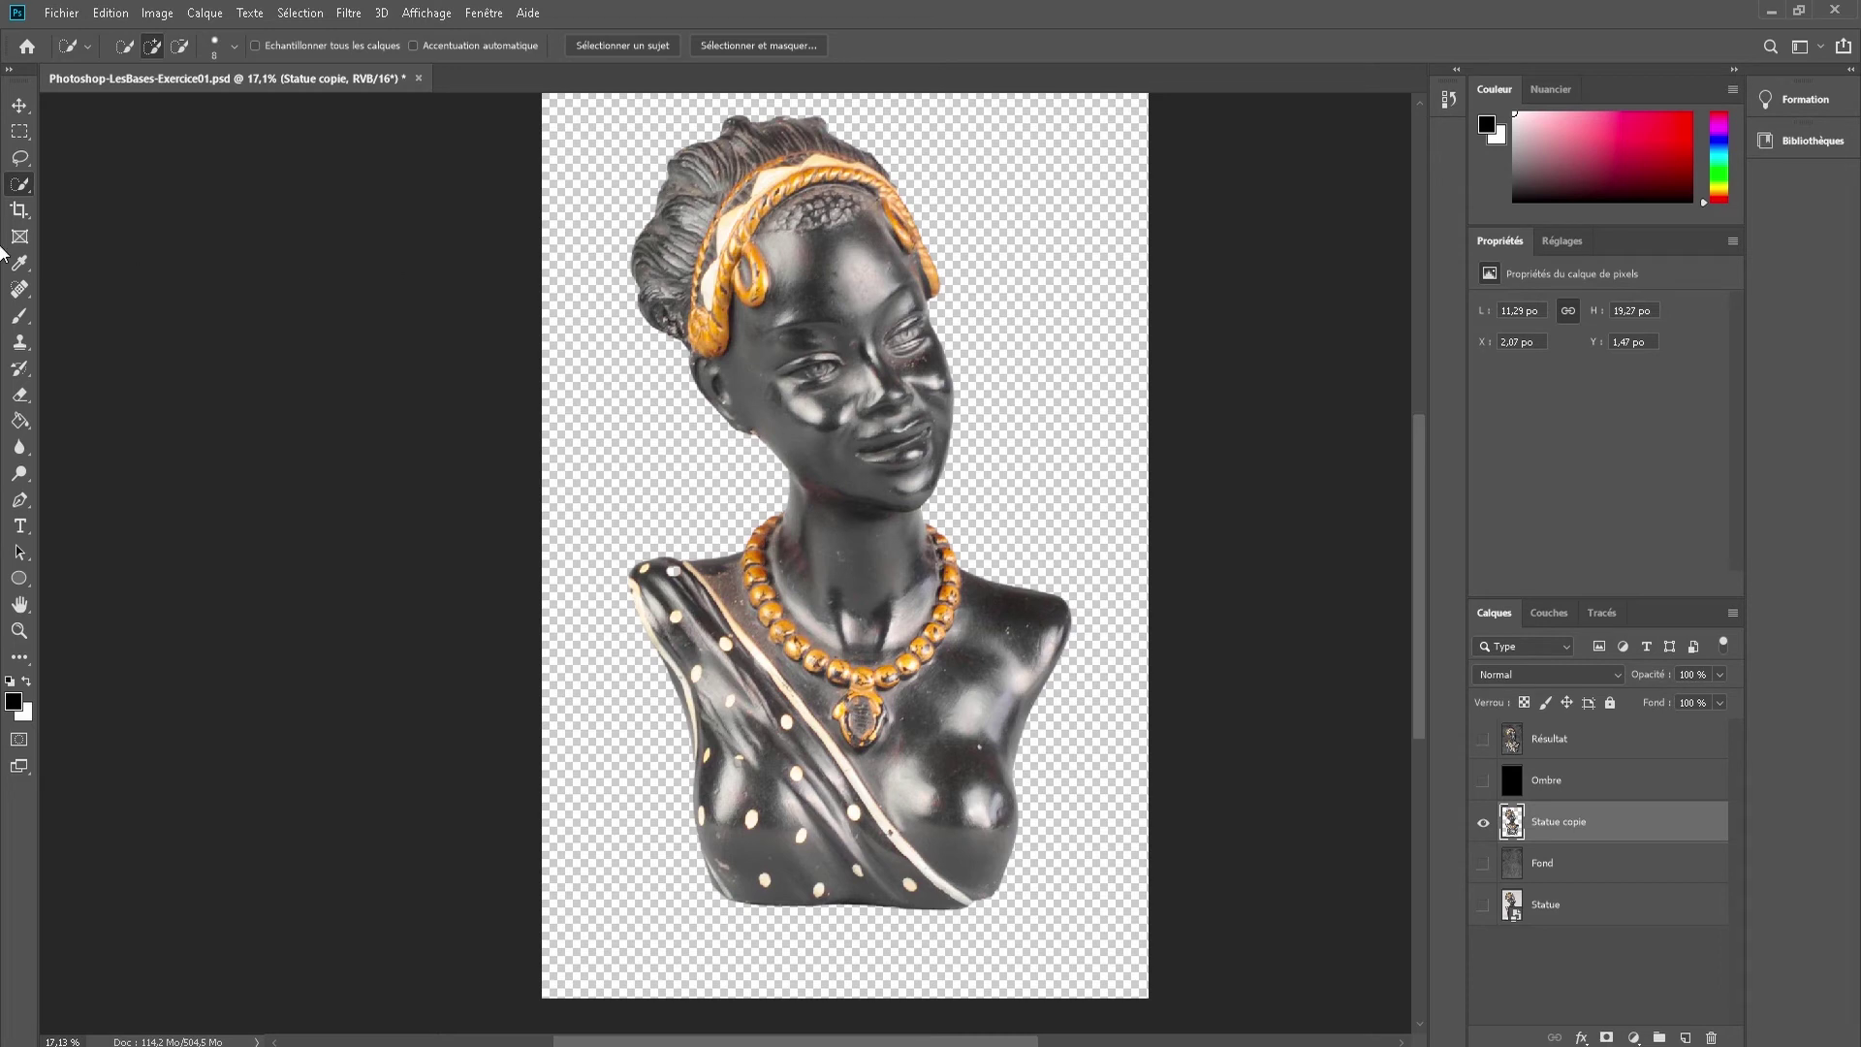
right_click(19, 184)
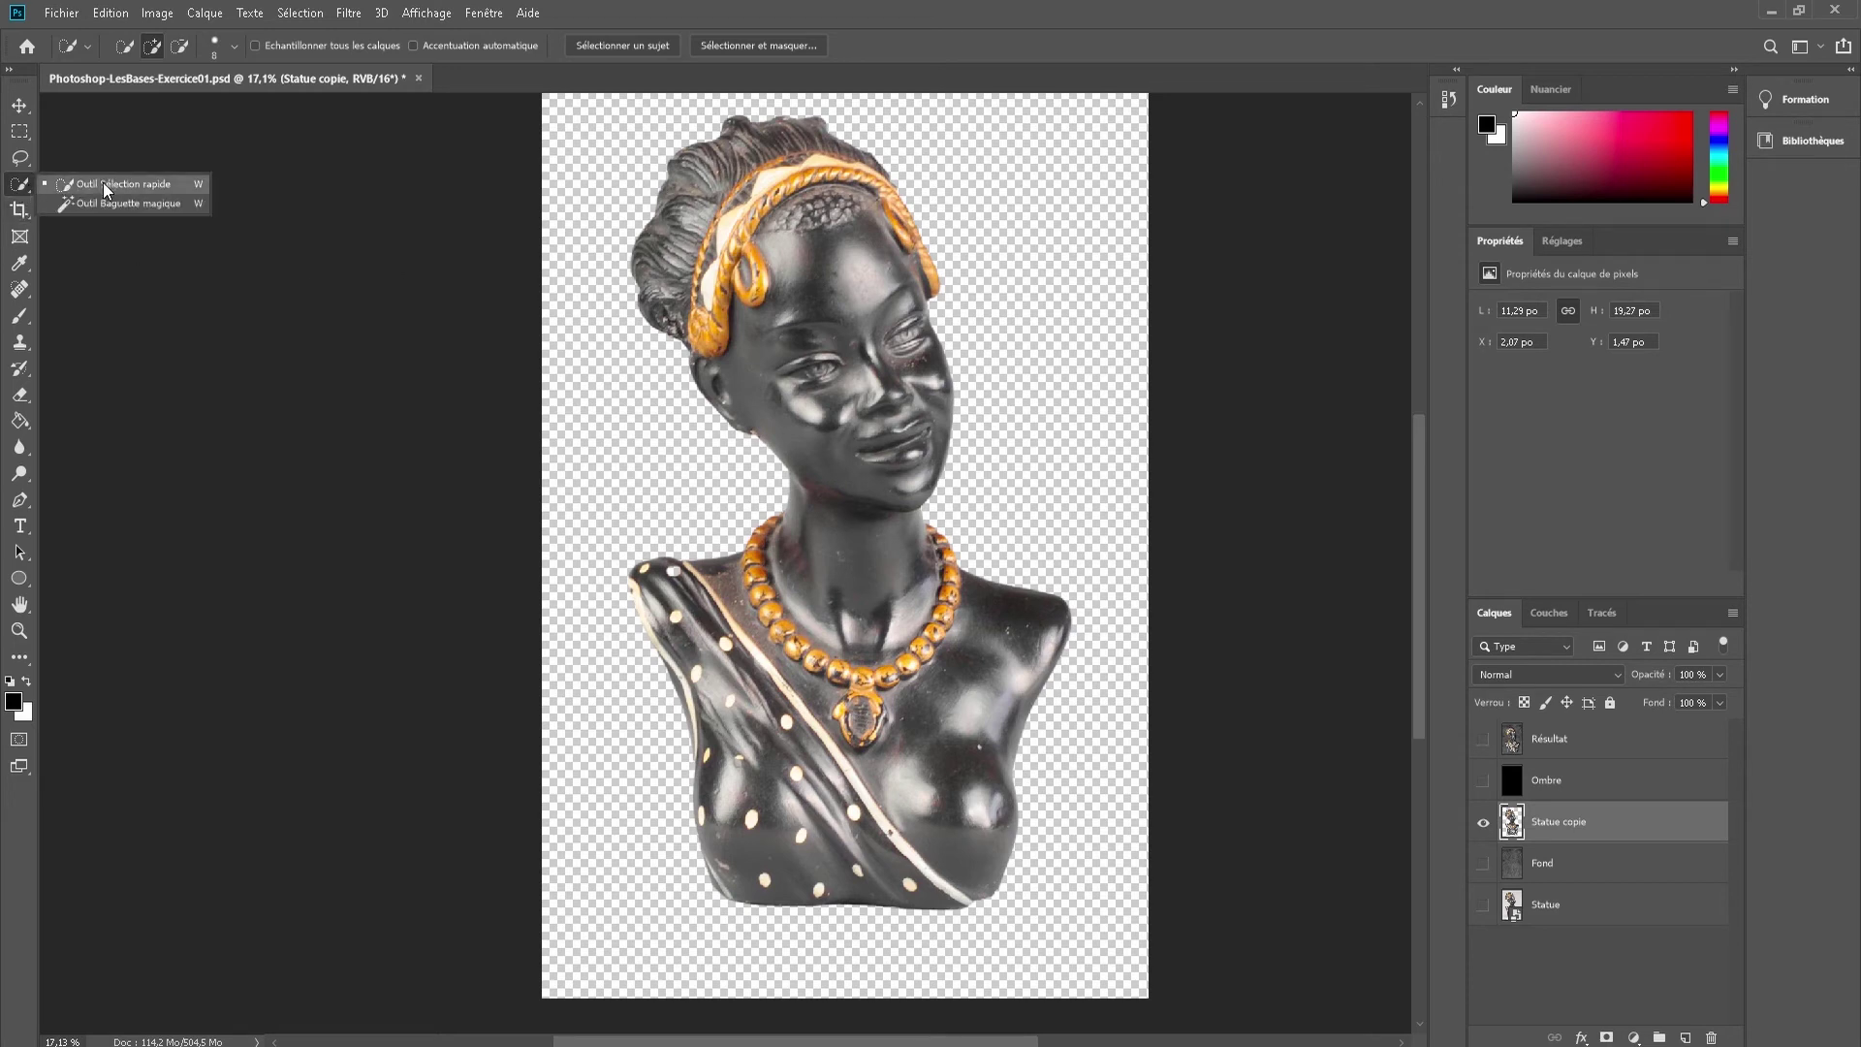
left_click(107, 183)
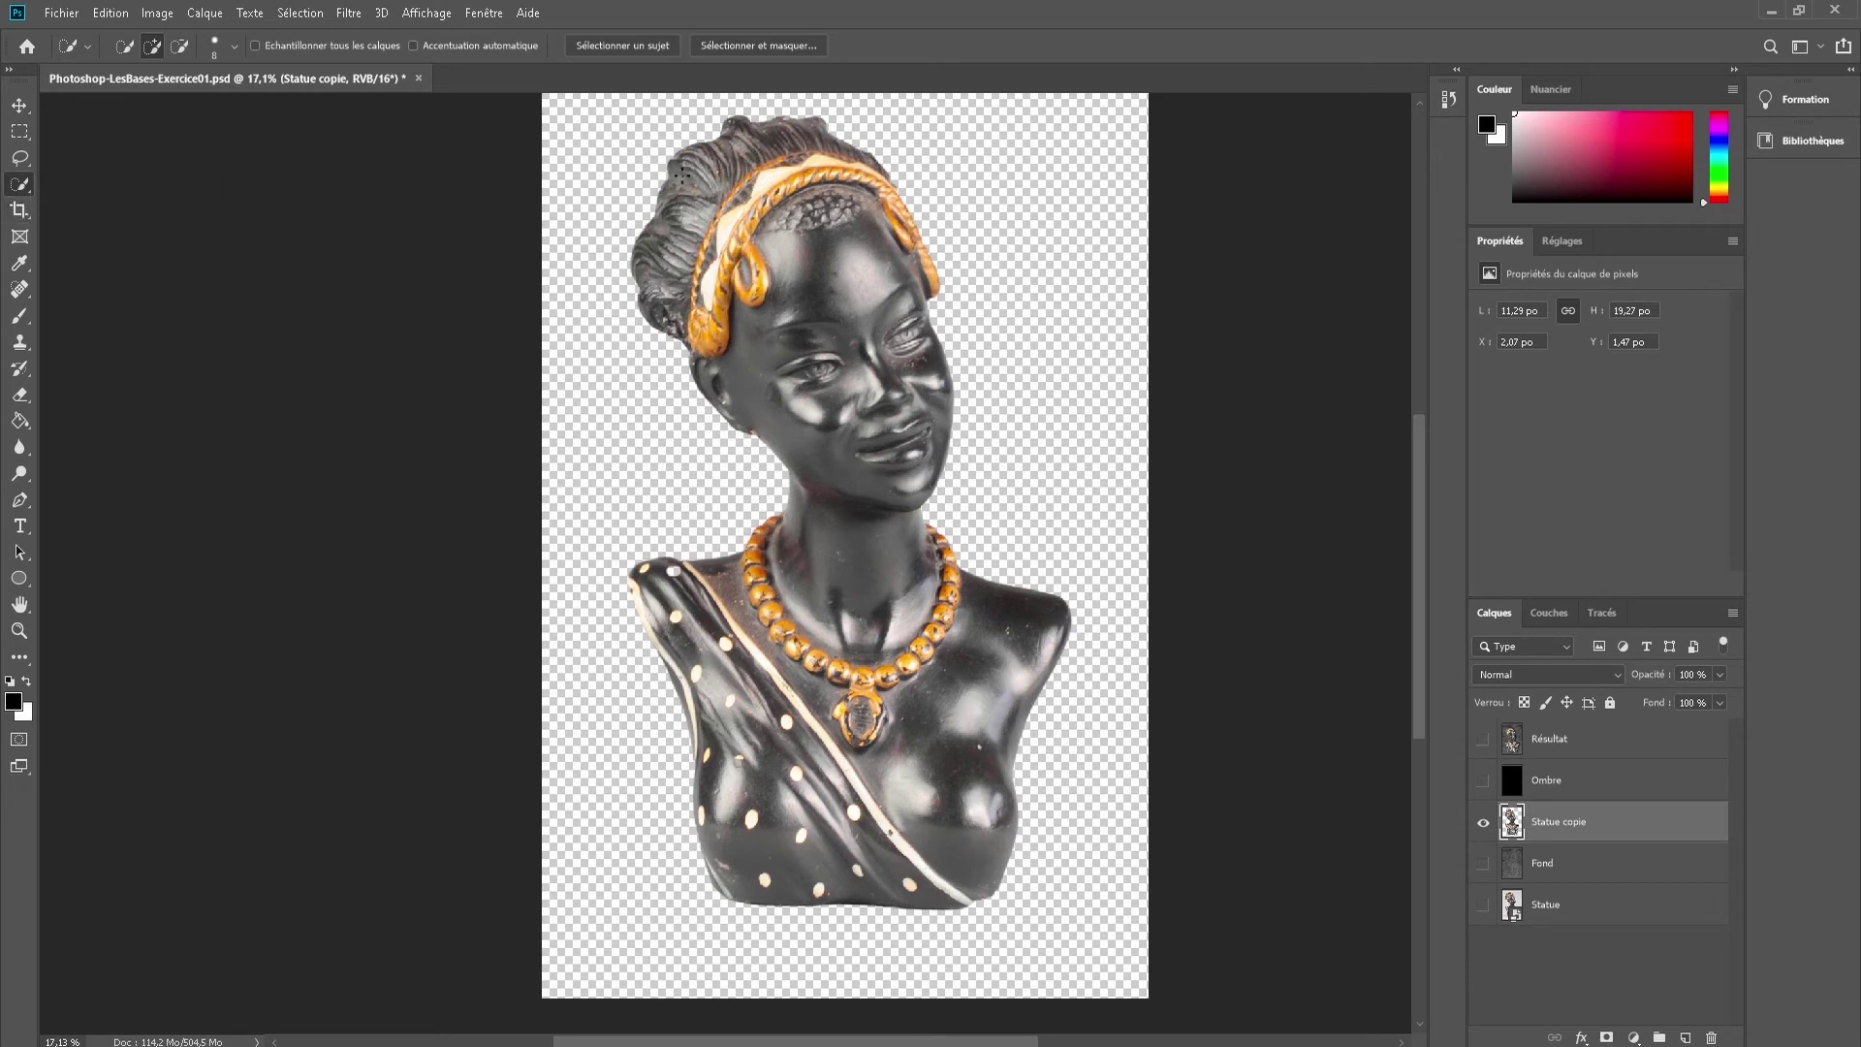
left_click_drag(682, 176, 674, 291)
mouse_move(764, 364)
left_mouse_down()
mouse_move(819, 366)
mouse_move(765, 213)
mouse_move(768, 138)
left_mouse_up()
left_click_drag(863, 368, 869, 511)
mouse_move(867, 683)
left_mouse_down()
mouse_move(861, 748)
mouse_move(819, 809)
mouse_move(857, 871)
left_mouse_up()
left_click_drag(953, 722, 1001, 647)
left_click_drag(648, 596, 707, 761)
key("ctrl+z")
- Show the Ombre layer and soften the statue selection on it in Select and Mask with Contour progressif 114.8 px
left_click(1571, 781)
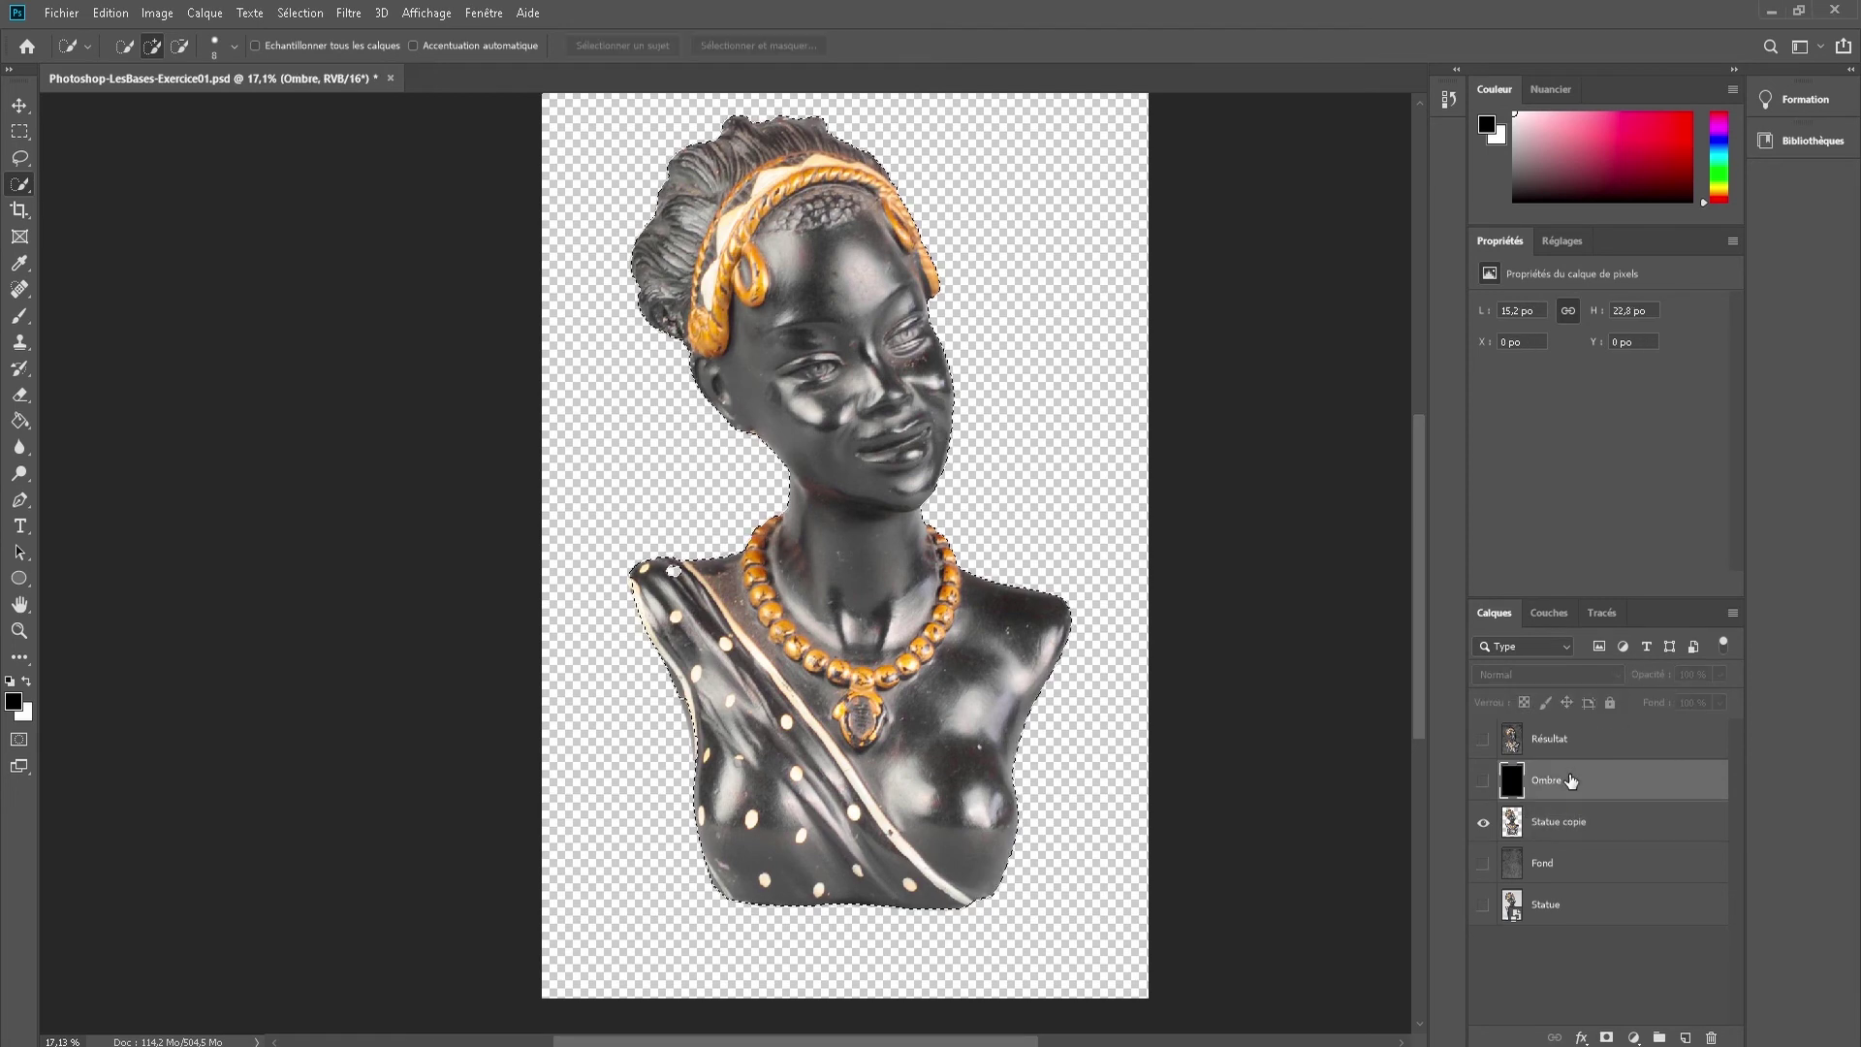
left_click(1483, 783)
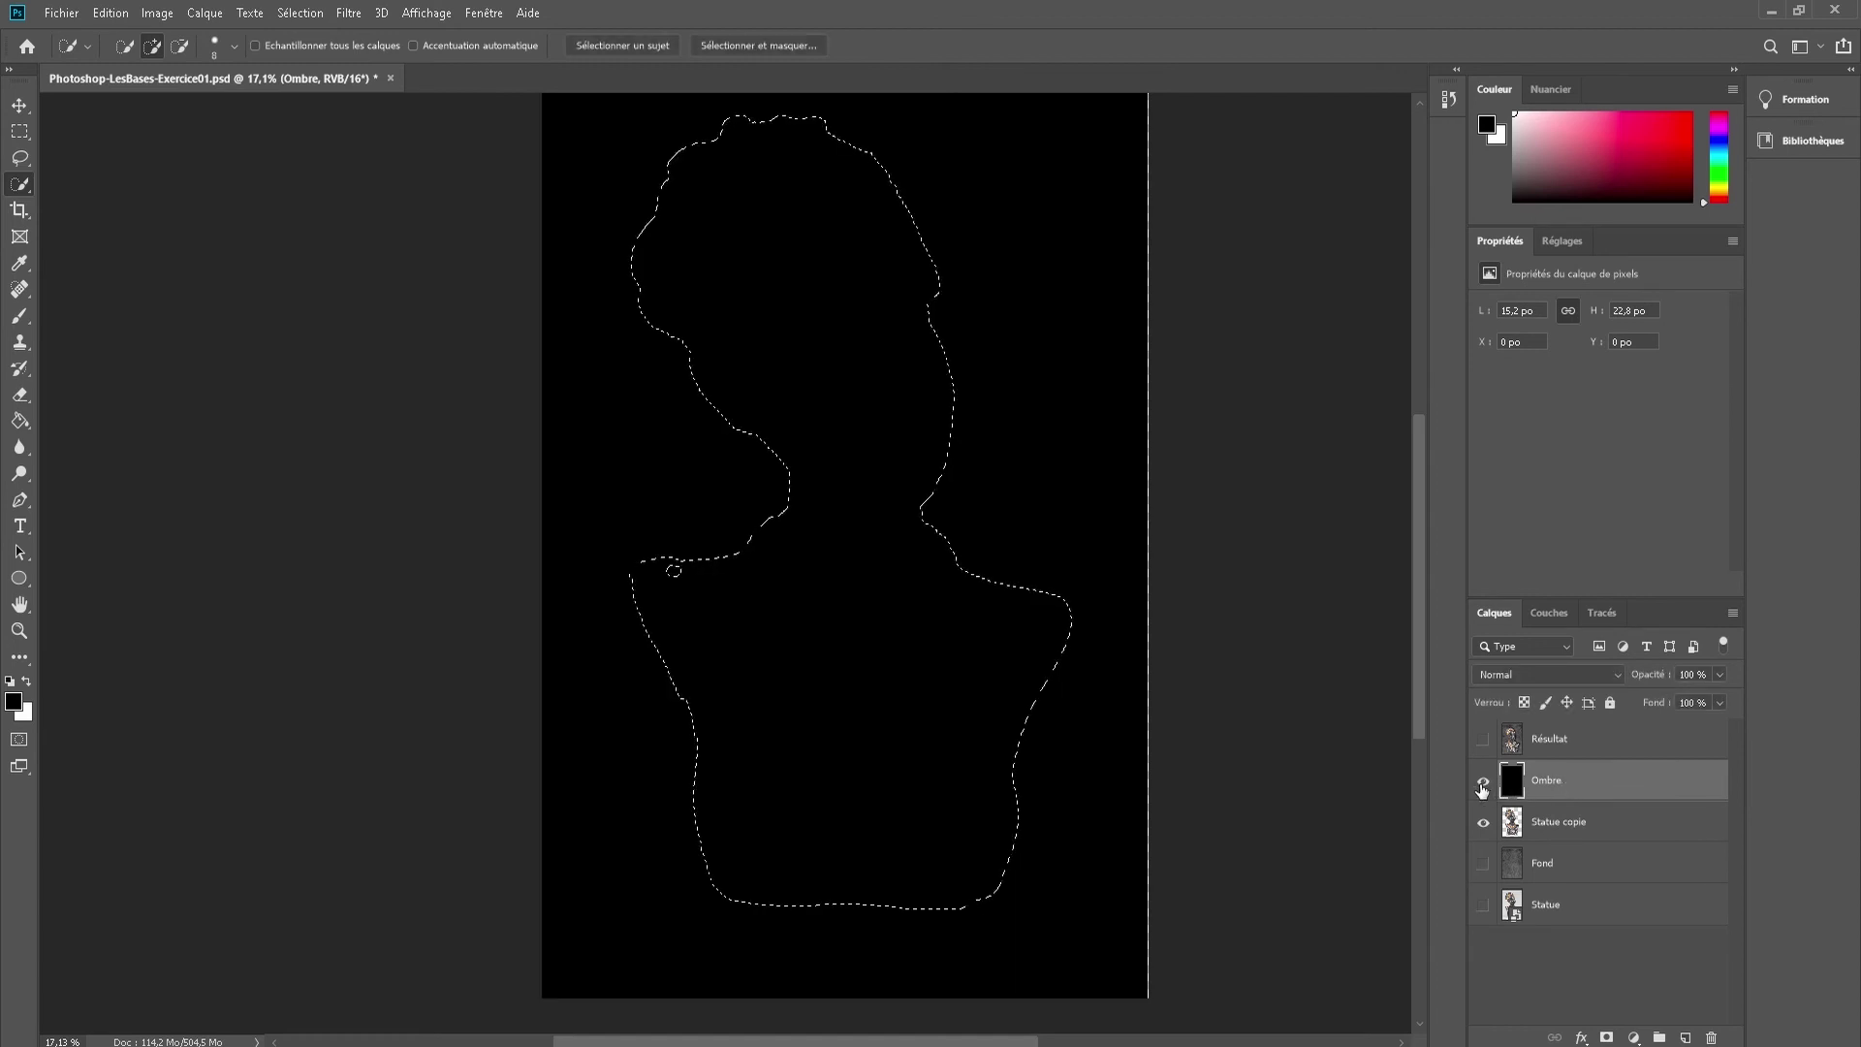
left_click(765, 47)
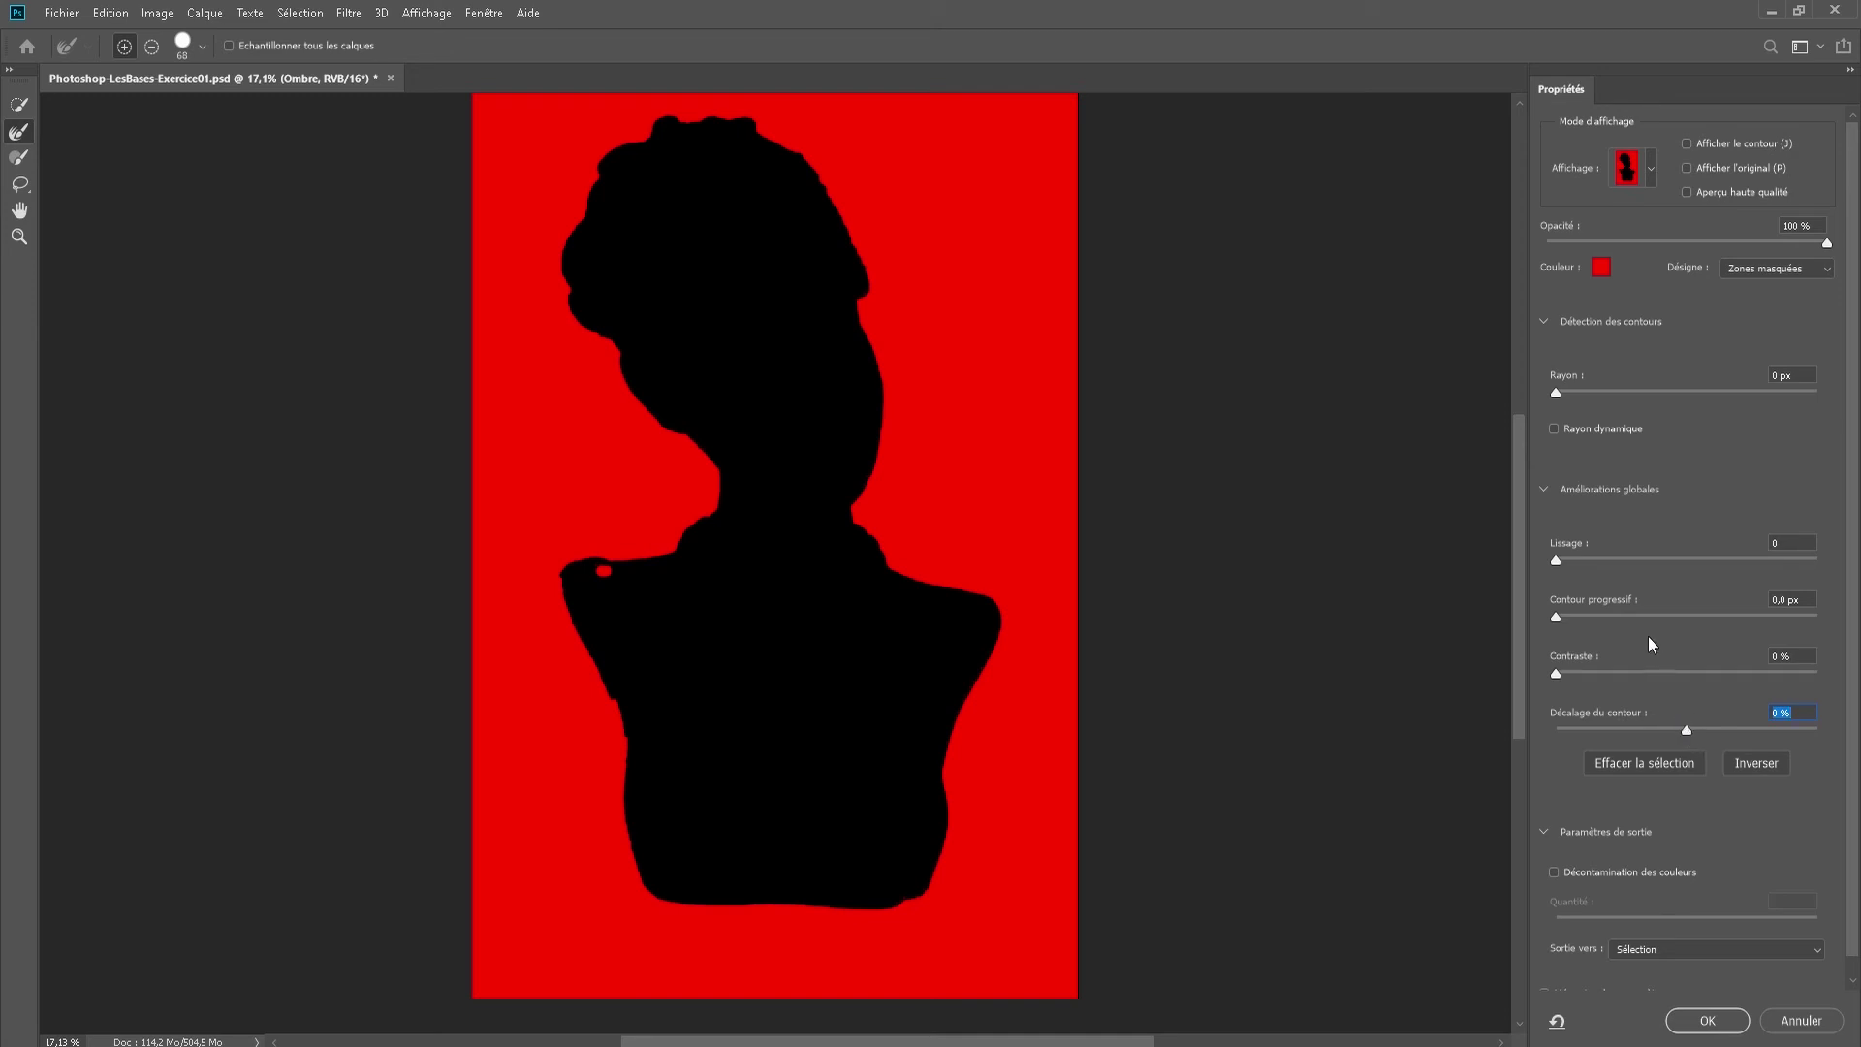
left_click_drag(1557, 617, 1731, 618)
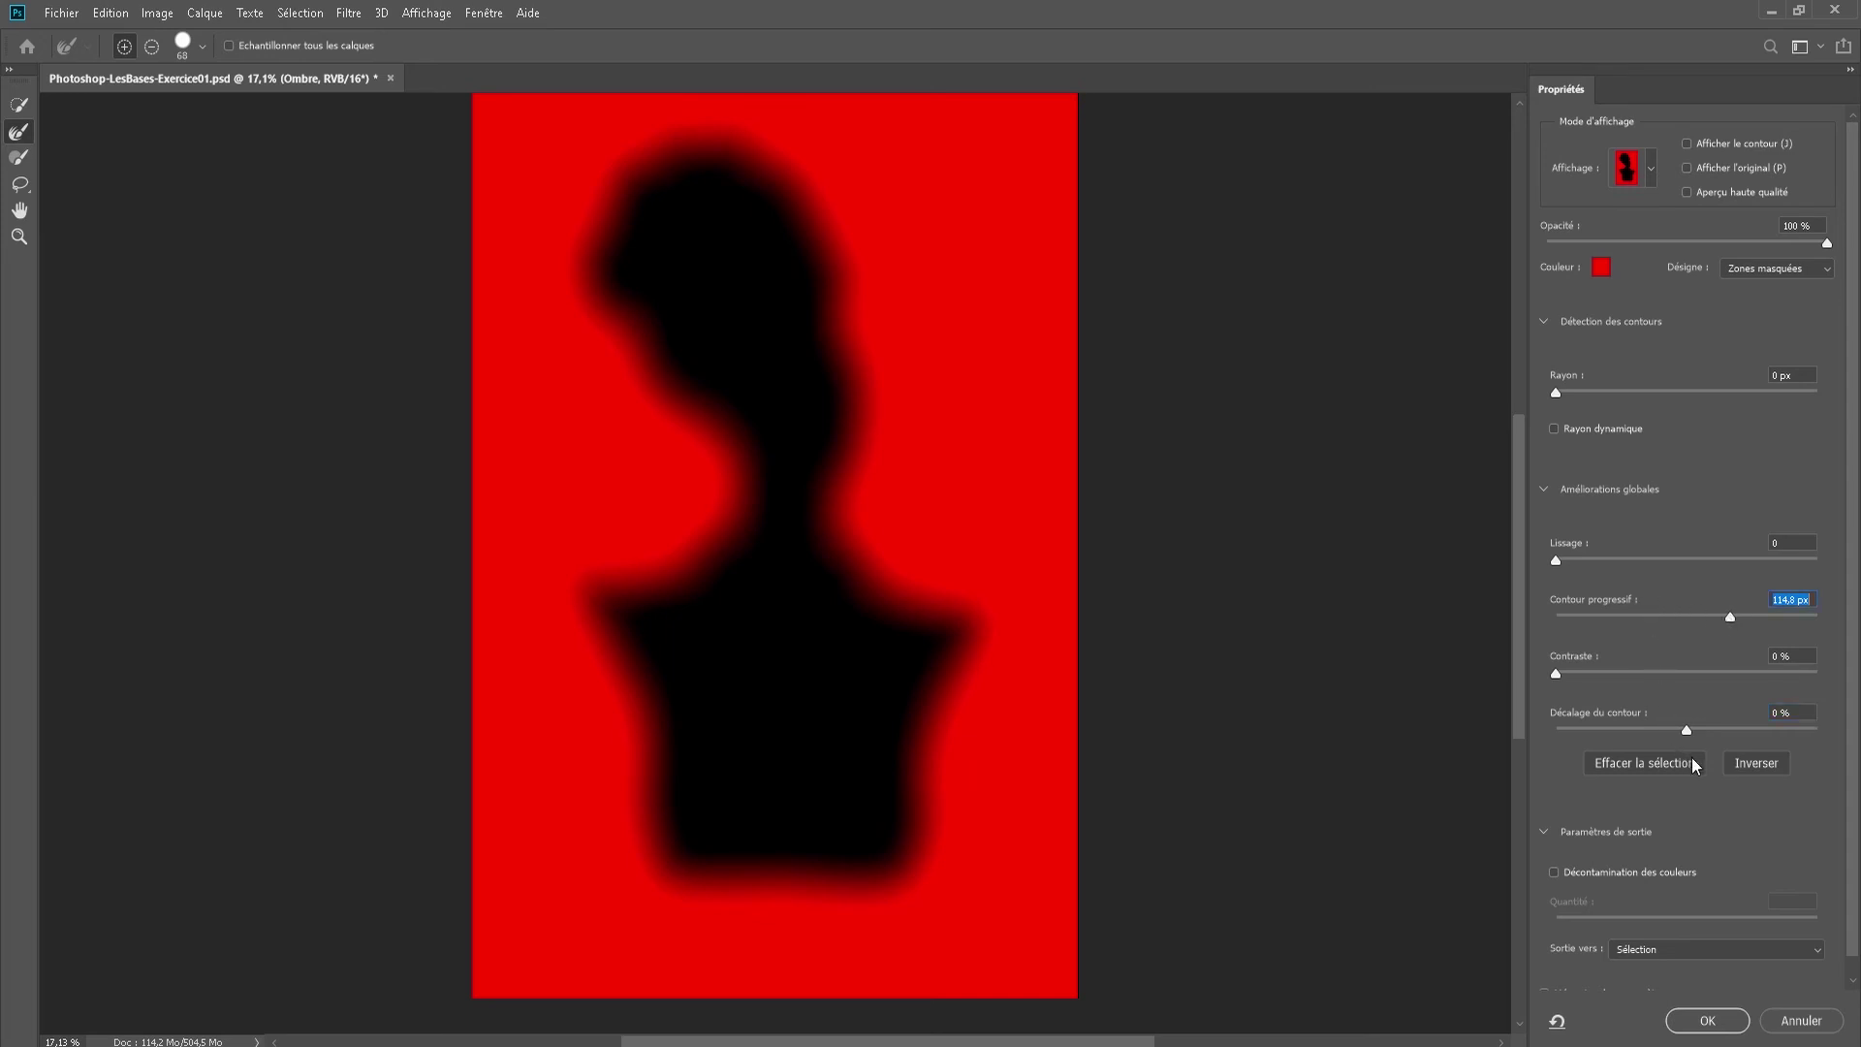
- Output the feathered selection as a layer mask (Masque de fusion) on Ombre and place Statue copie above that layer
left_click(1781, 950)
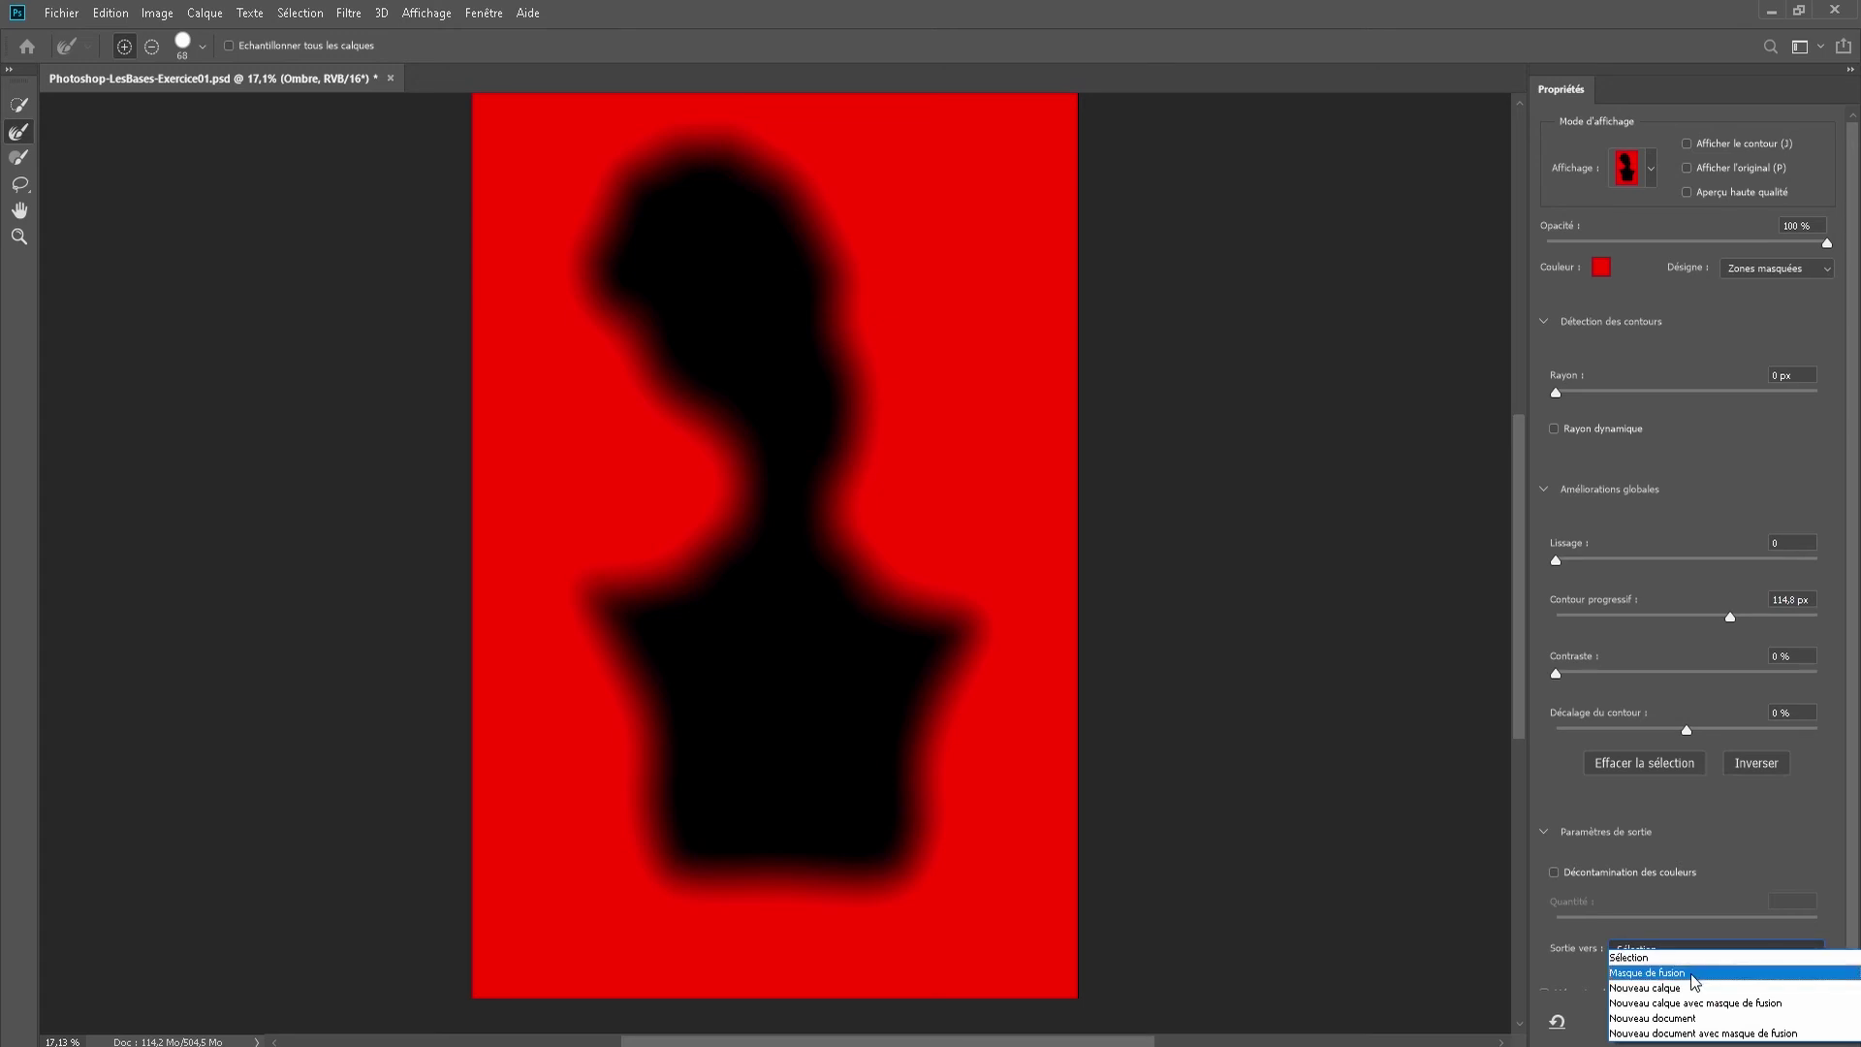
left_click(1695, 982)
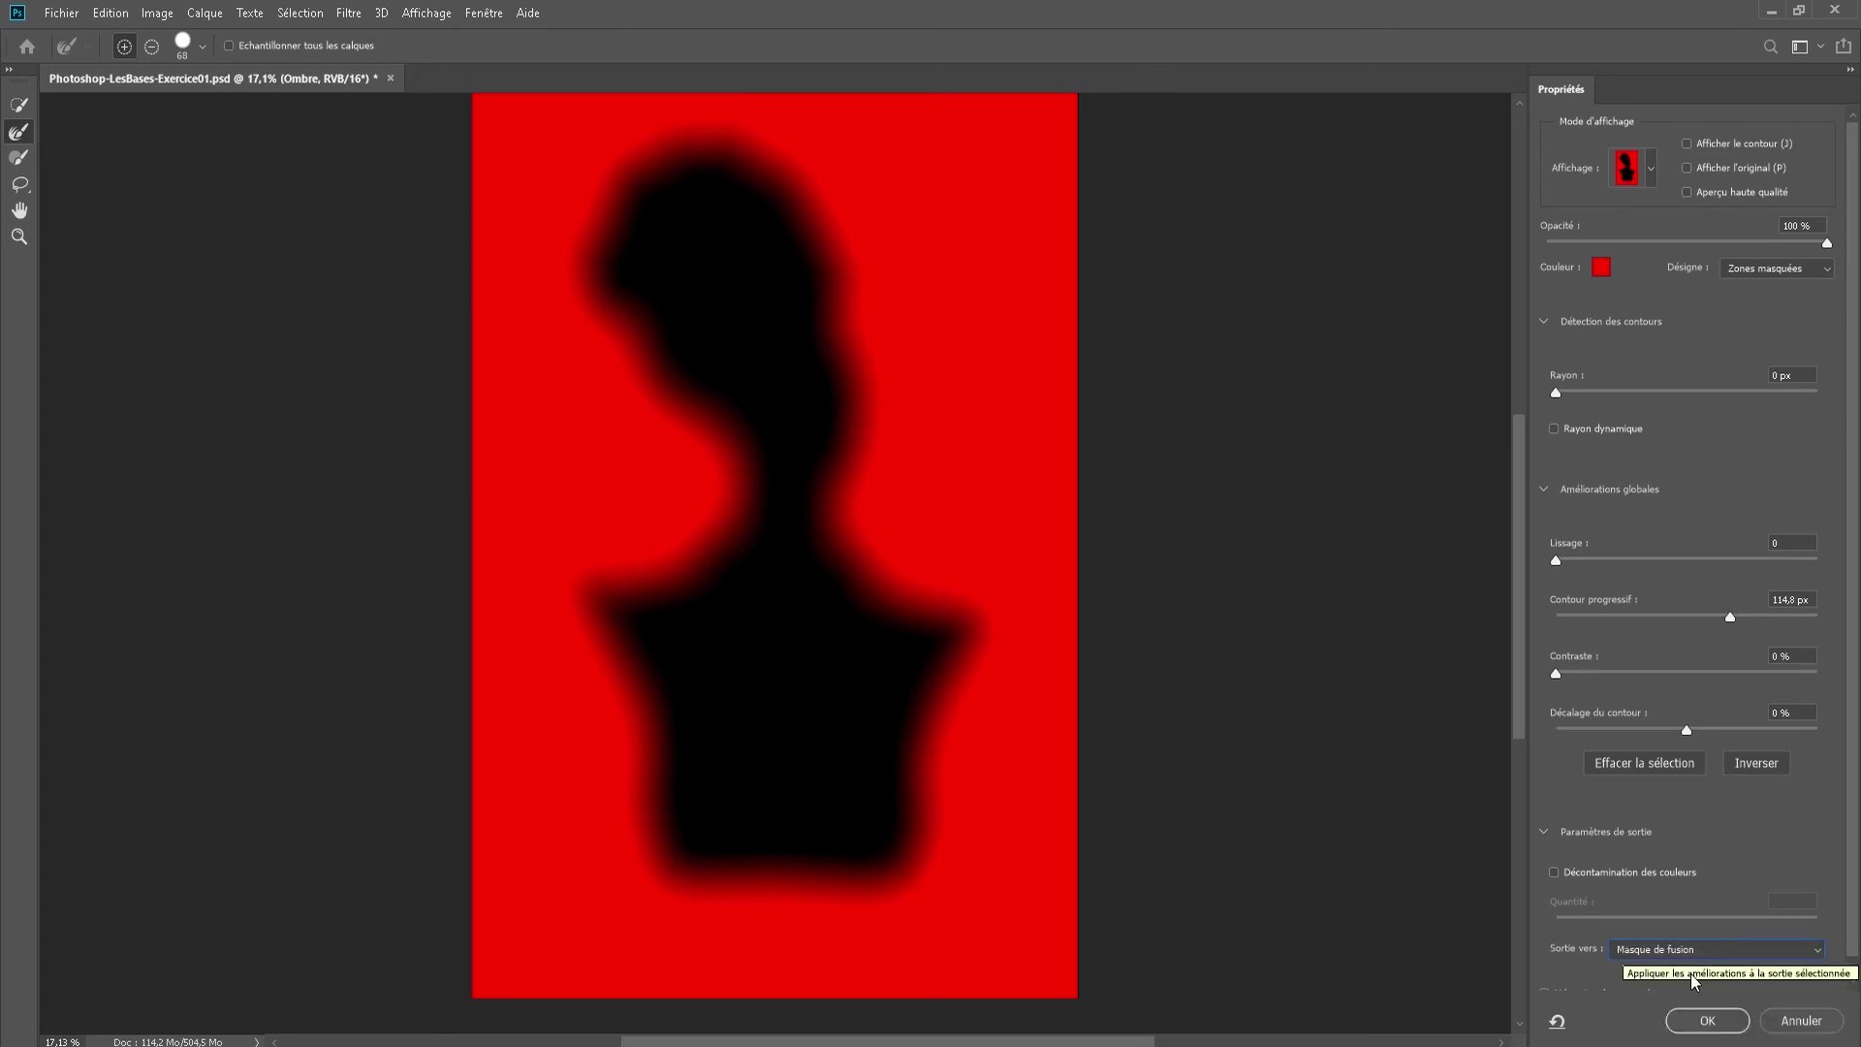
left_click(1712, 1024)
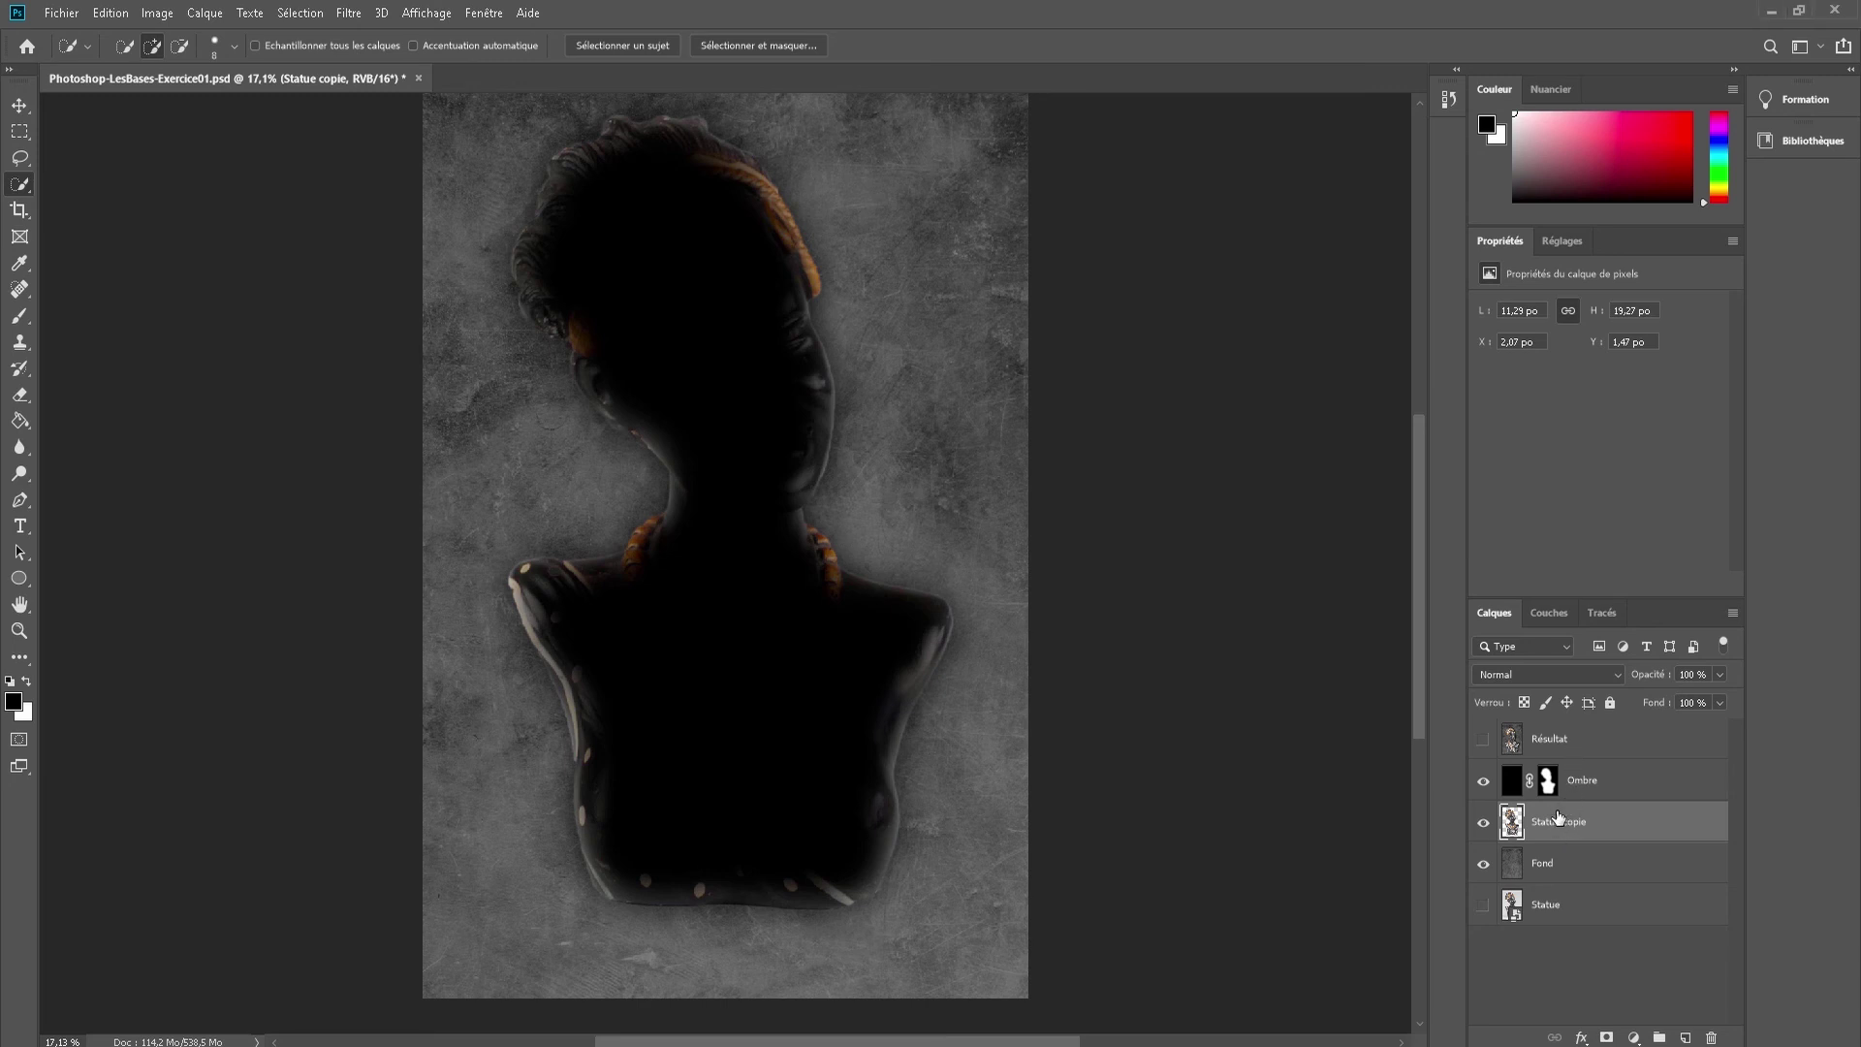
left_click_drag(1559, 819, 1563, 769)
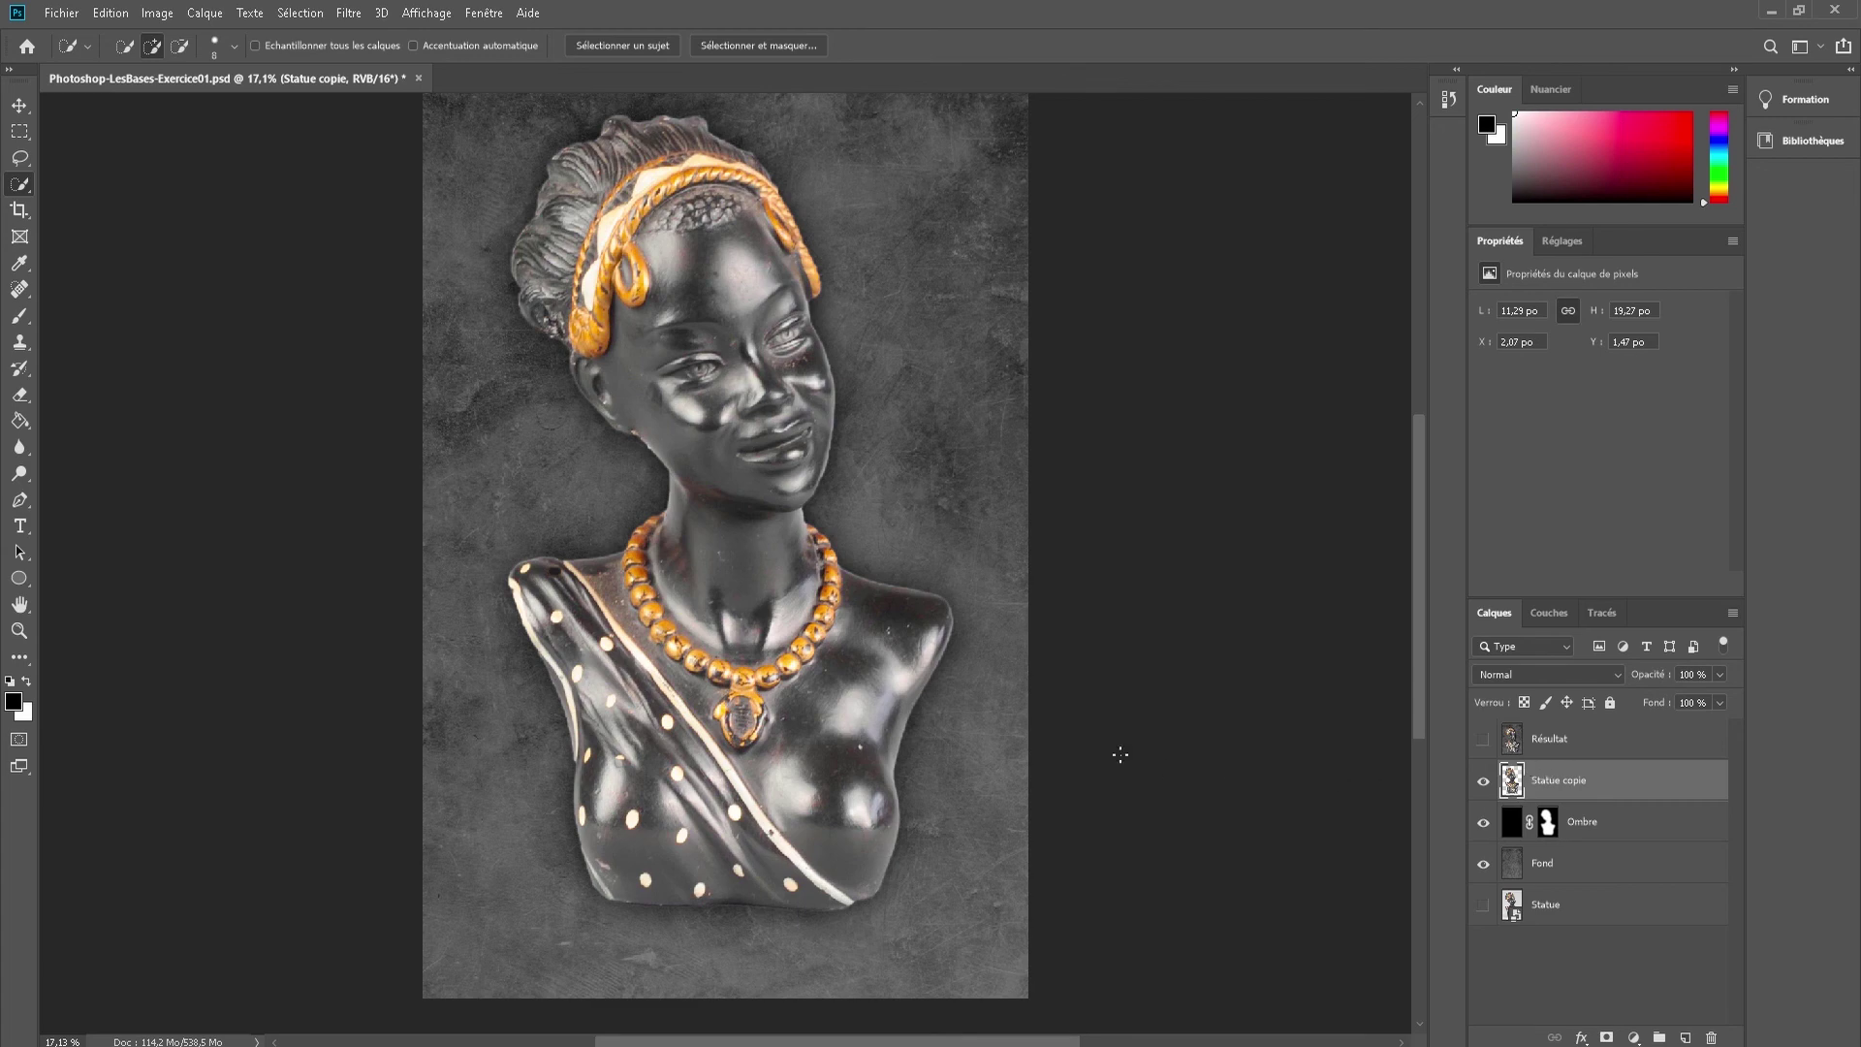
- Offset the Ombre shadow up and to the right behind the statue and set its opacity to 75 %
key("v")
key("alt+bracketleft")
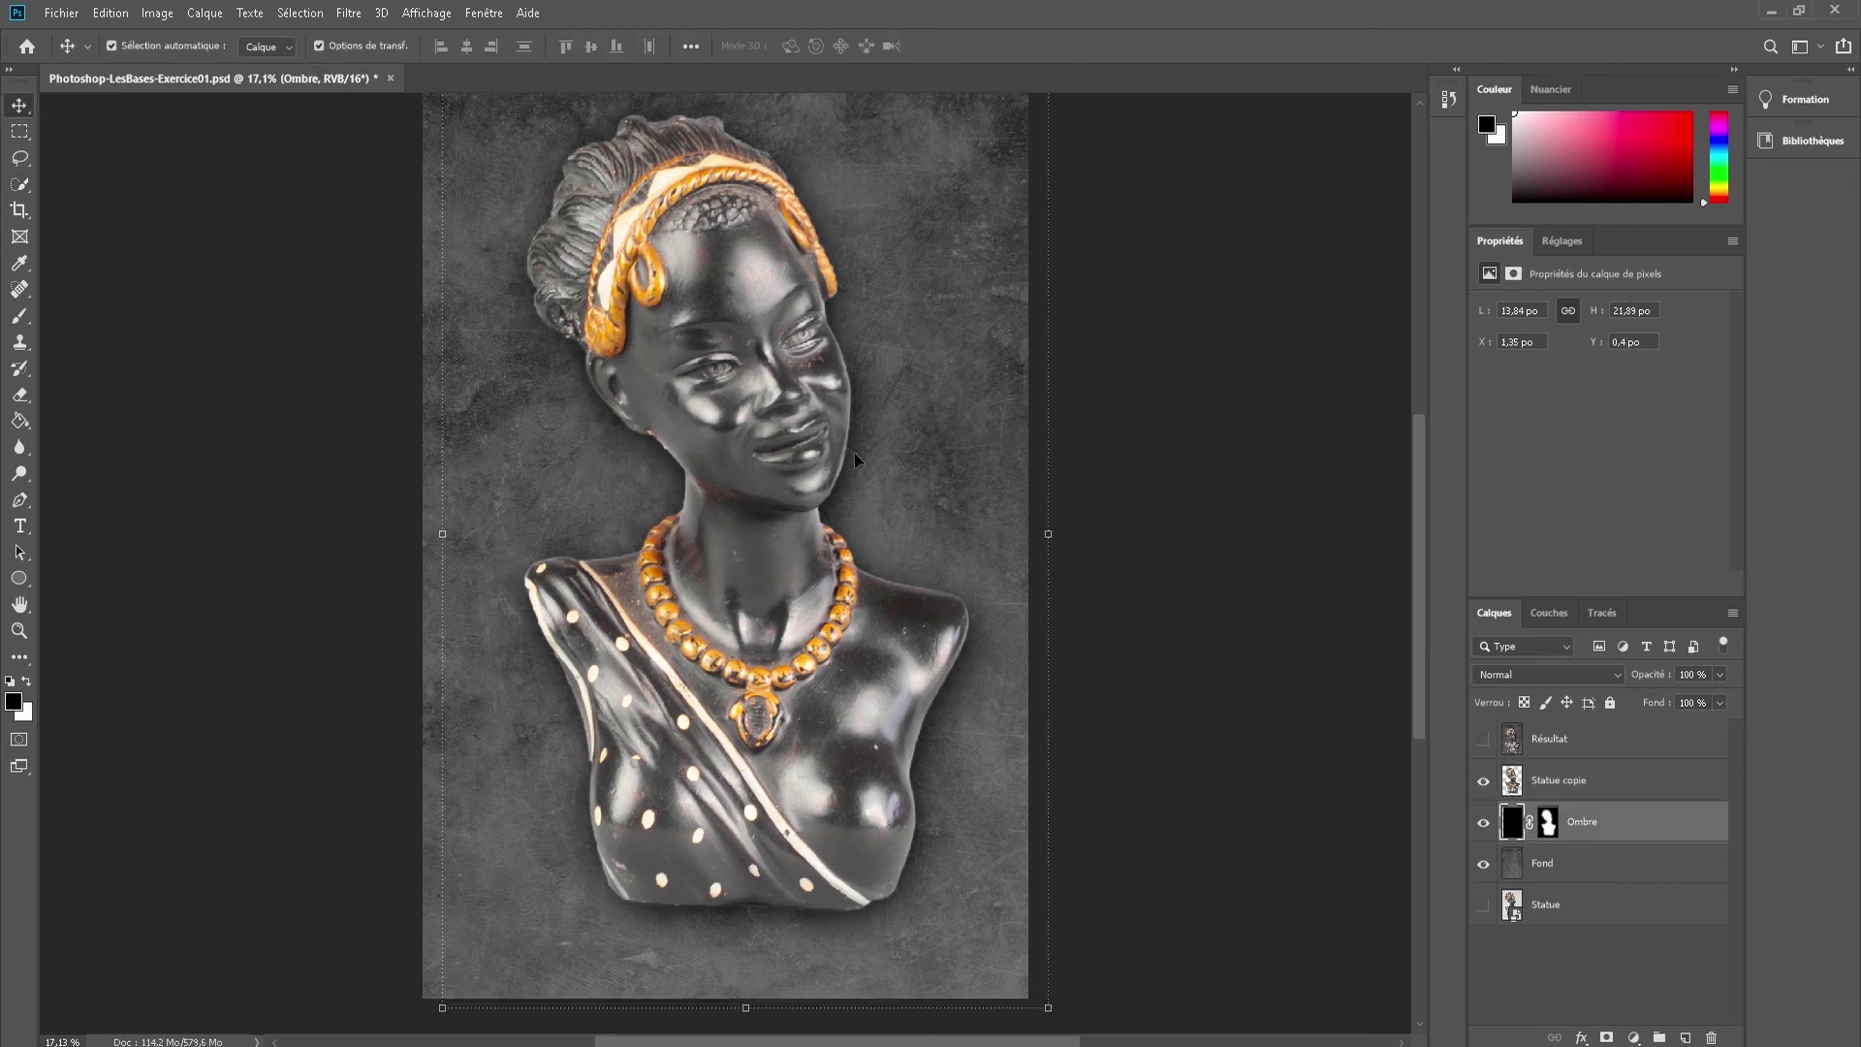
left_click_drag(853, 452, 890, 429)
left_click(1721, 676)
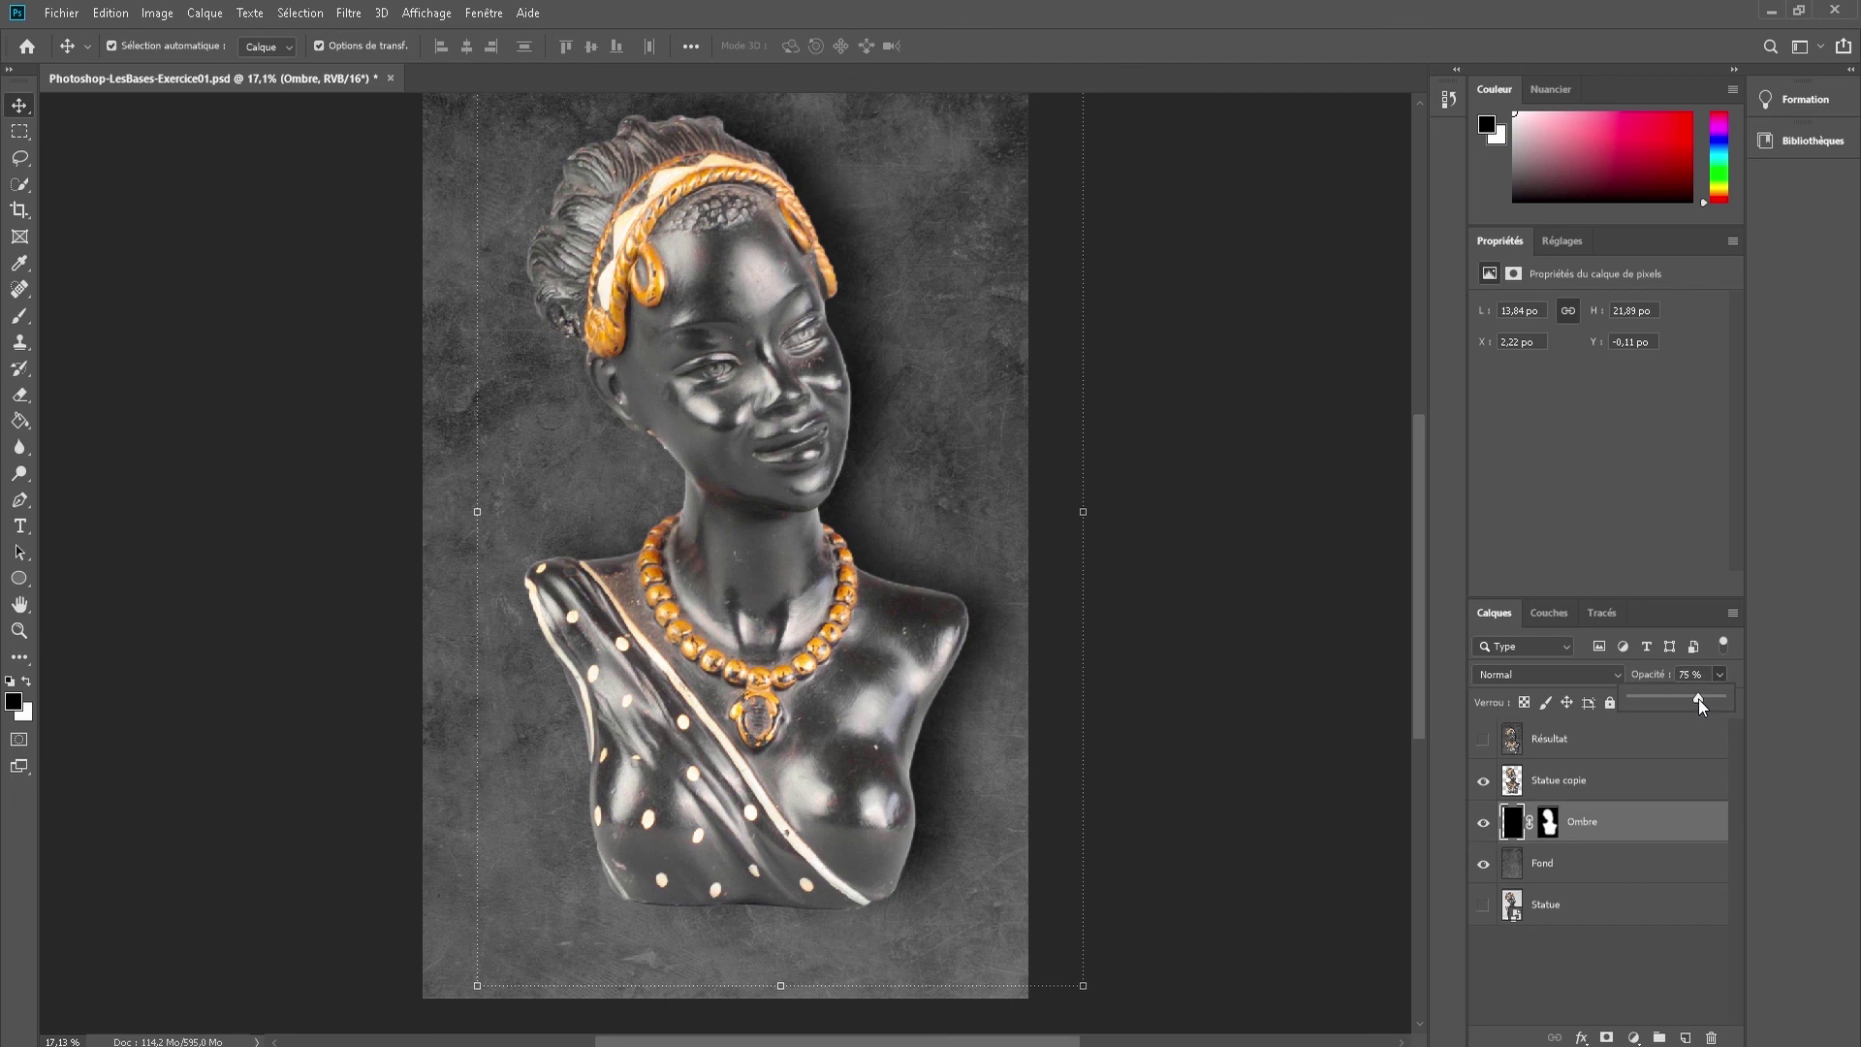
left_click(1268, 679)
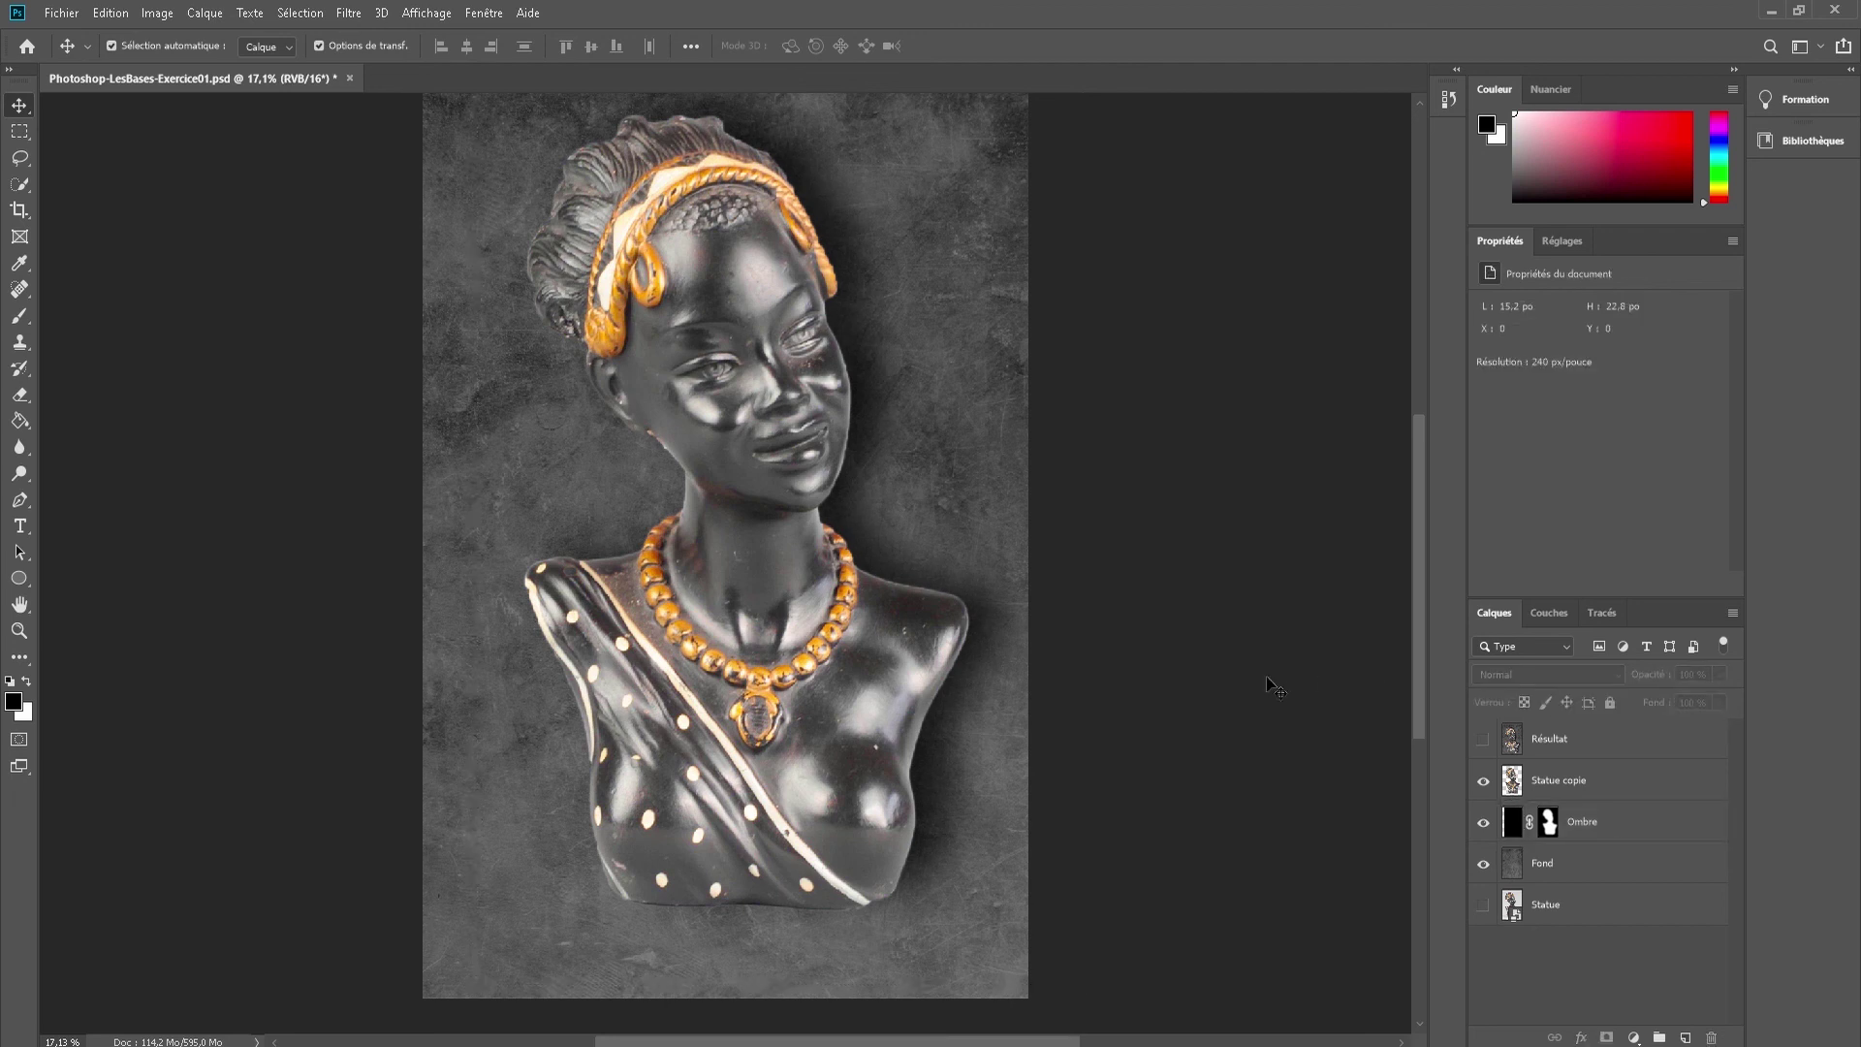